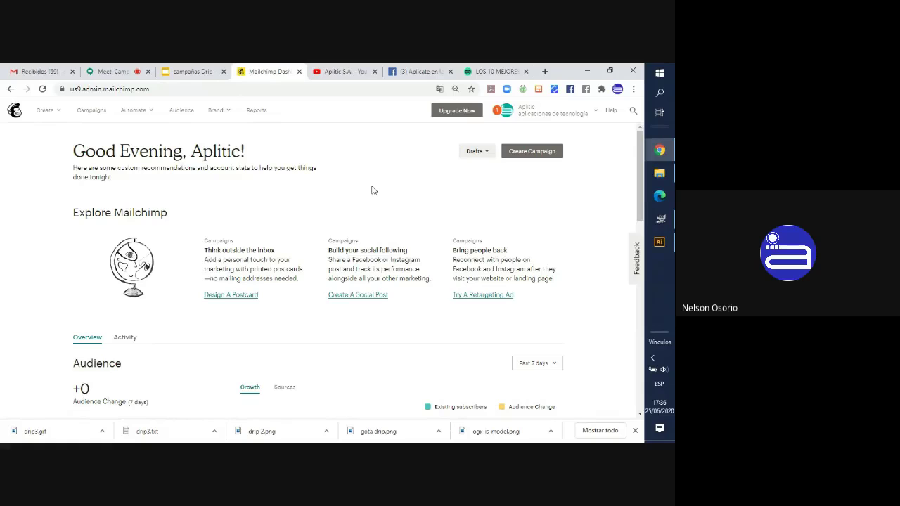
- Review the audience overview on the Mailchimp dashboard and open the Audience page for Comunidad Google
{"action": "scroll", "coordinate": [373, 190], "scroll_direction": "down", "scroll_amount": 4}
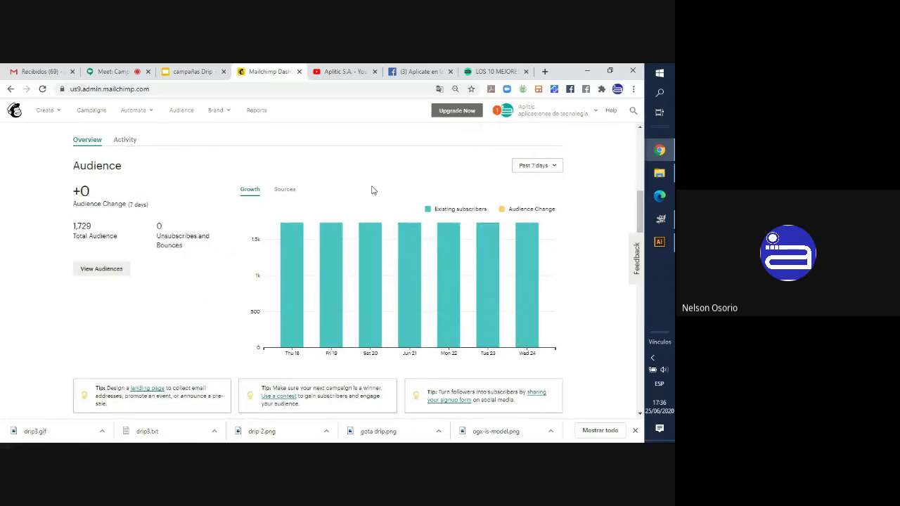
{"action": "scroll", "coordinate": [372, 190], "scroll_direction": "down", "scroll_amount": 1}
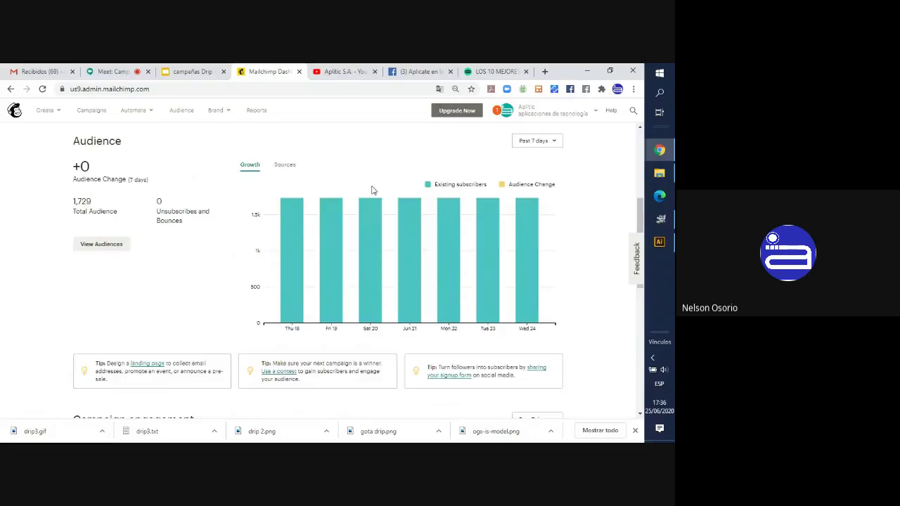
{"action": "scroll", "coordinate": [371, 185], "scroll_direction": "down", "scroll_amount": 1}
{"action": "scroll", "coordinate": [371, 185], "scroll_direction": "up", "scroll_amount": 6}
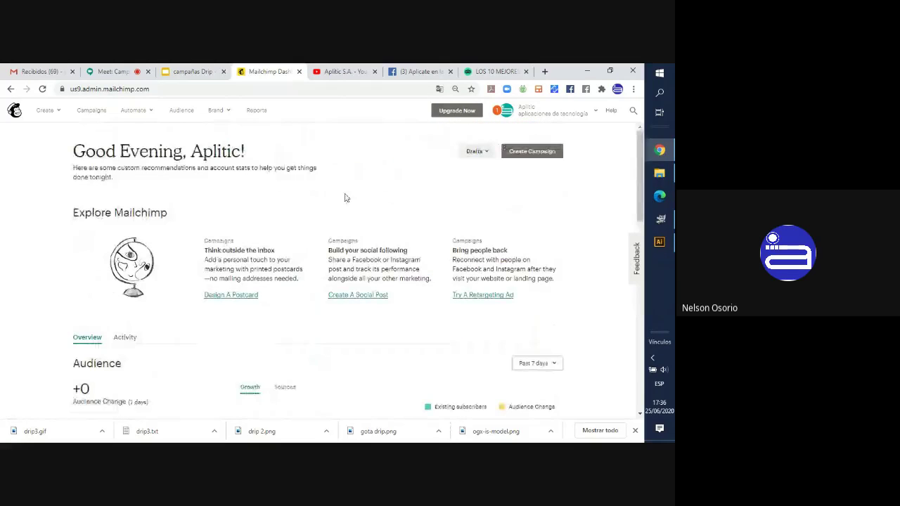
{"action": "left_click", "coordinate": [181, 111]}
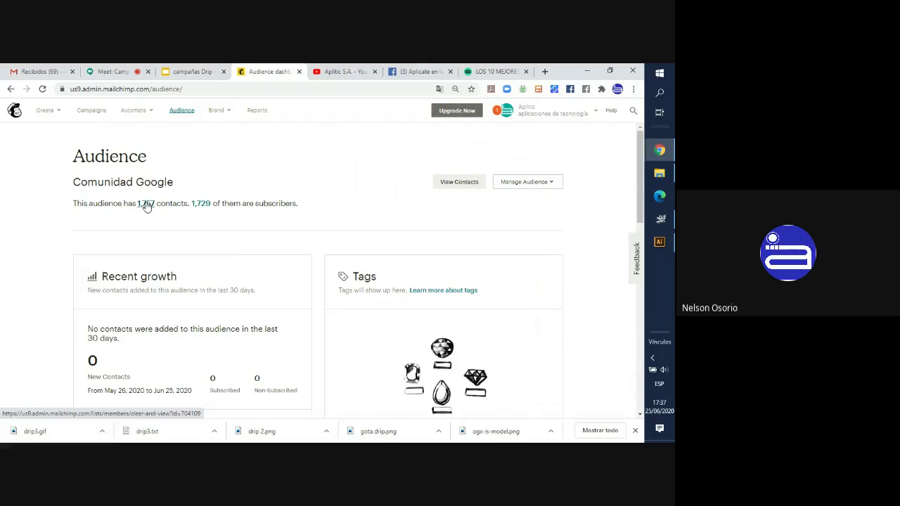
- Open the Campaigns list and review the open and click rates of the most recent campaigns
{"action": "left_click", "coordinate": [96, 114]}
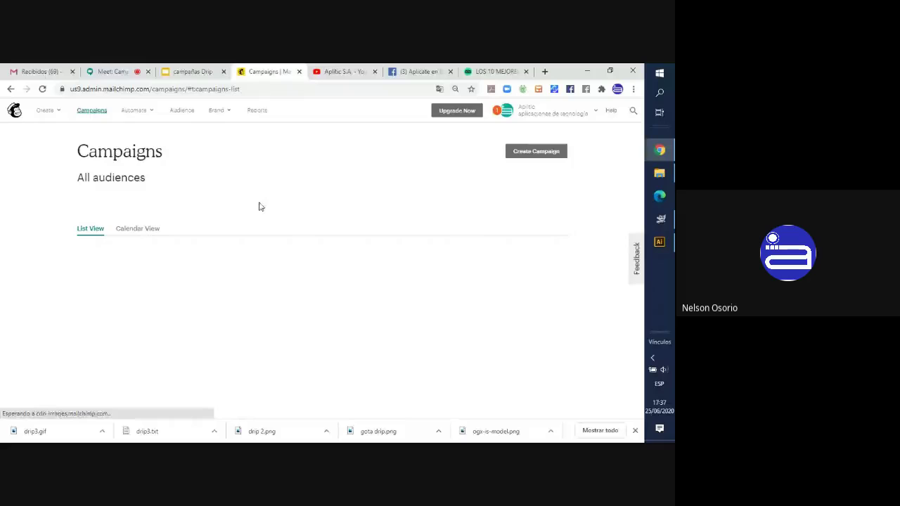
{"action": "scroll", "coordinate": [258, 207], "scroll_direction": "down", "scroll_amount": 1}
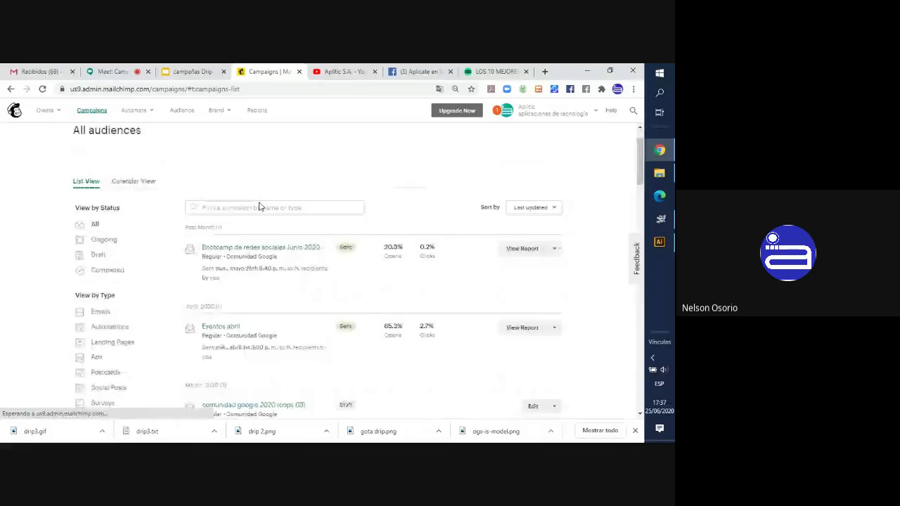
{"action": "scroll", "coordinate": [274, 236], "scroll_direction": "down", "scroll_amount": 1}
{"action": "scroll", "coordinate": [289, 269], "scroll_direction": "down", "scroll_amount": 1}
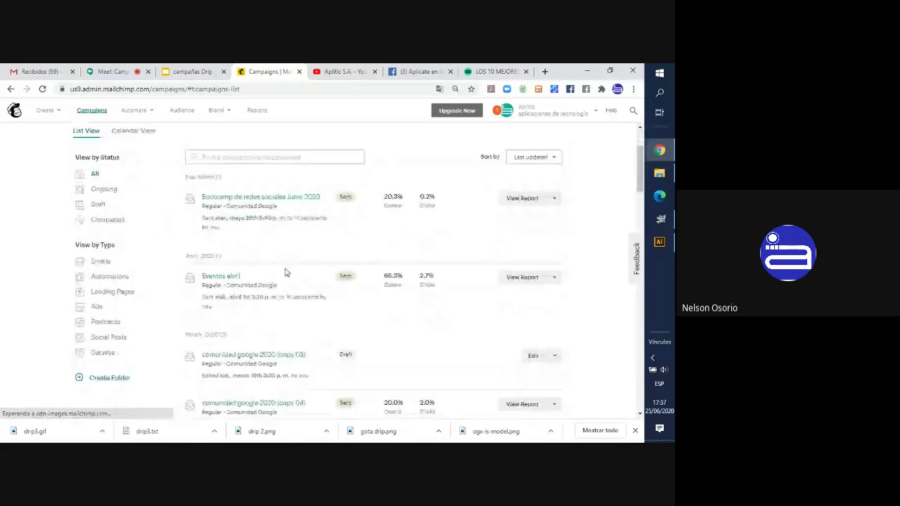
{"action": "scroll", "coordinate": [285, 274], "scroll_direction": "up", "scroll_amount": 3}
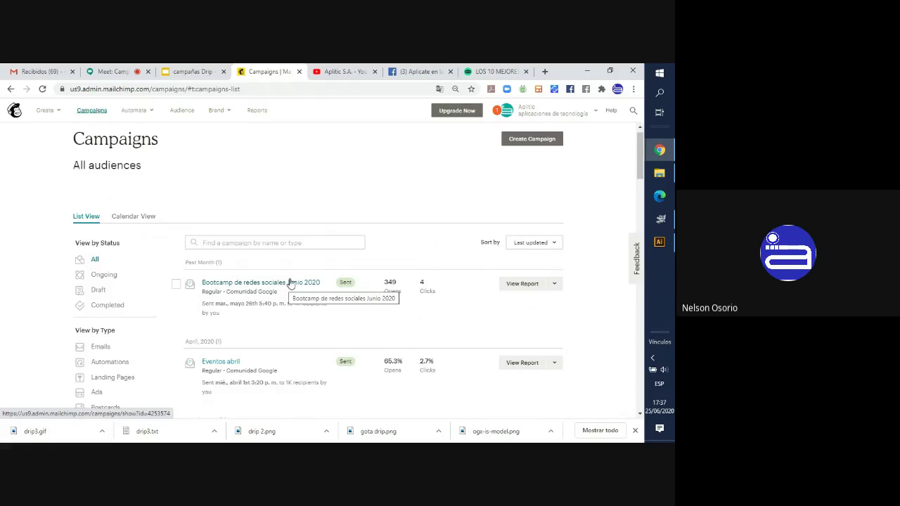
{"action": "scroll", "coordinate": [295, 225], "scroll_direction": "down", "scroll_amount": 1}
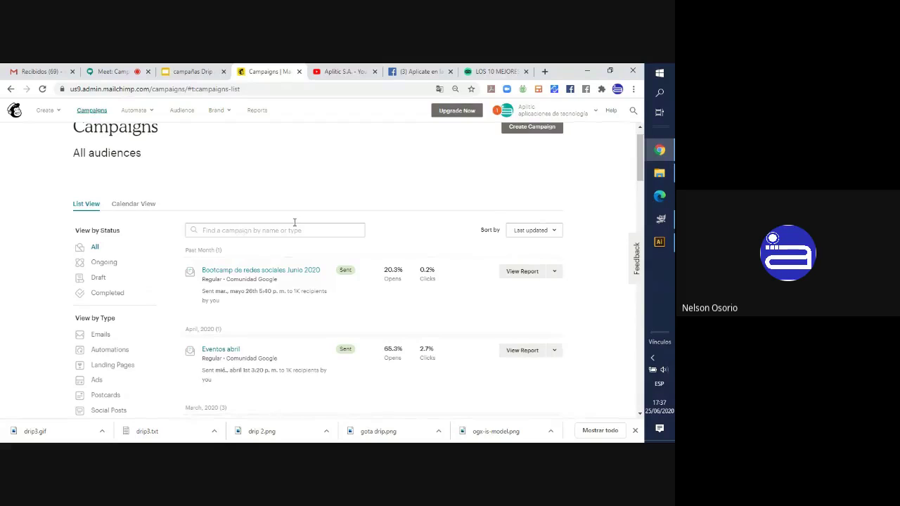
{"action": "scroll", "coordinate": [294, 224], "scroll_direction": "up", "scroll_amount": 1}
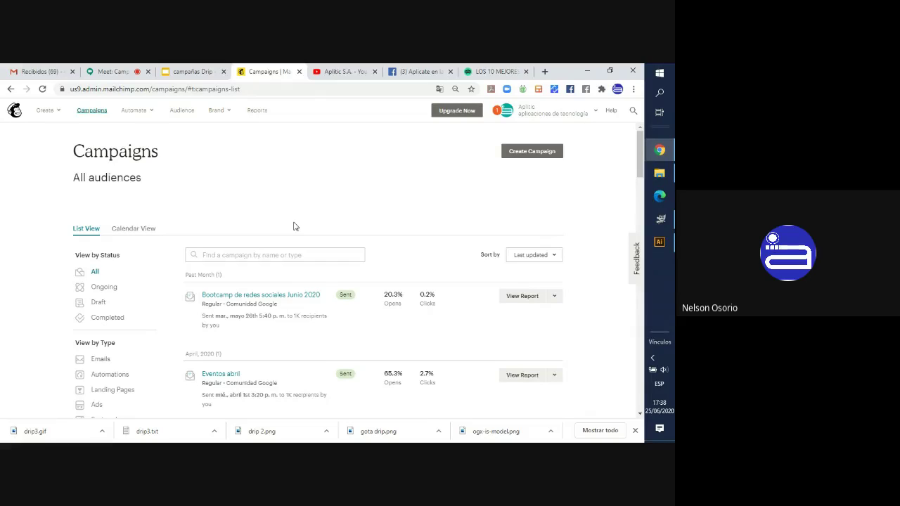
- Open the report of the "Bootcamp de redes sociales Junio 2020" campaign and find its campaign benchmarking section
{"action": "left_click", "coordinate": [257, 114]}
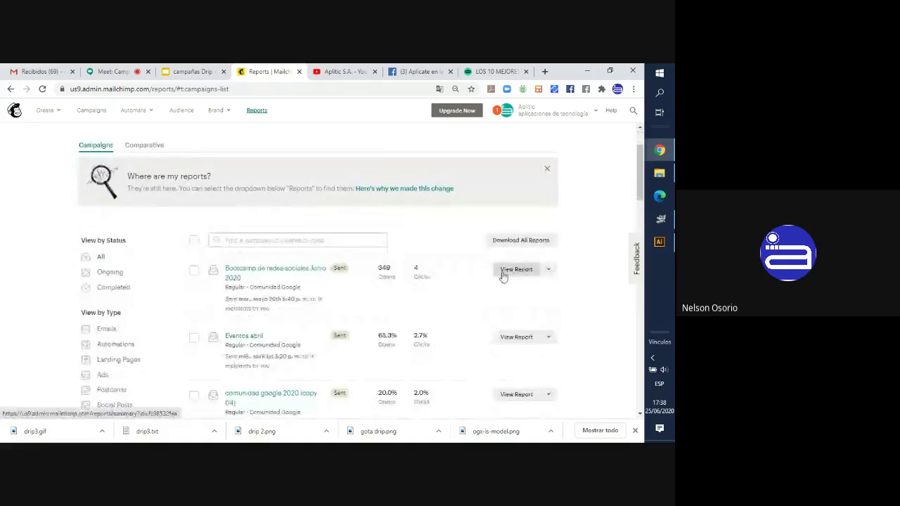
{"action": "left_click", "coordinate": [504, 274]}
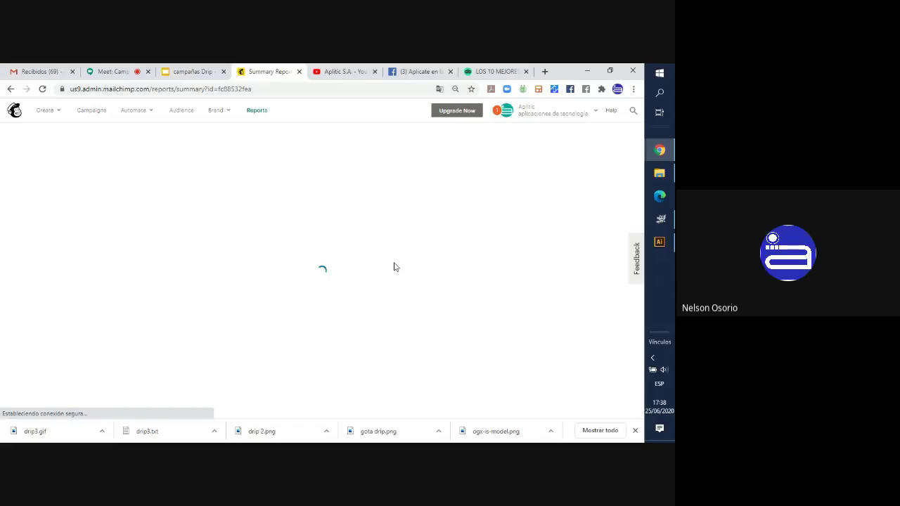
{"action": "scroll", "coordinate": [394, 267], "scroll_direction": "down", "scroll_amount": 3}
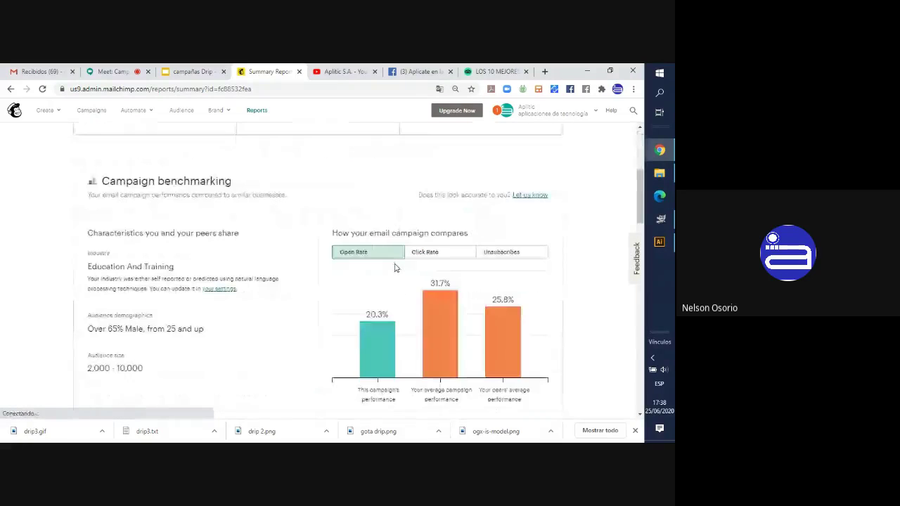
{"action": "scroll", "coordinate": [330, 303], "scroll_direction": "down", "scroll_amount": 1}
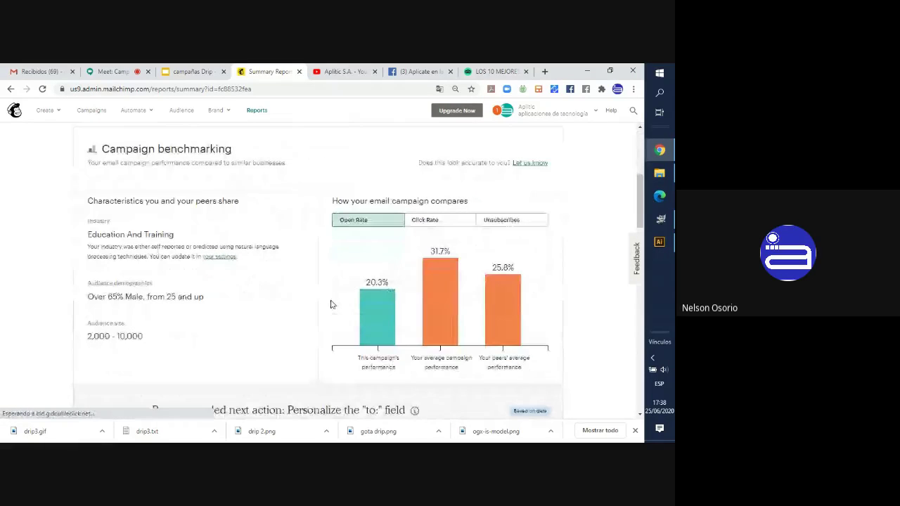
{"action": "scroll", "coordinate": [332, 305], "scroll_direction": "down", "scroll_amount": 1}
{"action": "scroll", "coordinate": [331, 305], "scroll_direction": "down", "scroll_amount": 1}
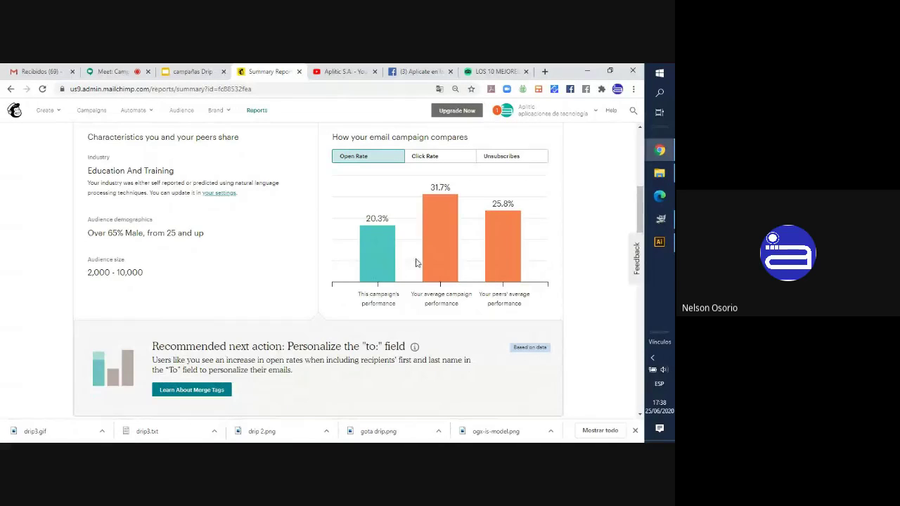
- Examine the open rate comparison, the characteristics shared with peers and the recommended next action in the campaign benchmarking section
{"action": "scroll", "coordinate": [291, 261], "scroll_direction": "up", "scroll_amount": 2}
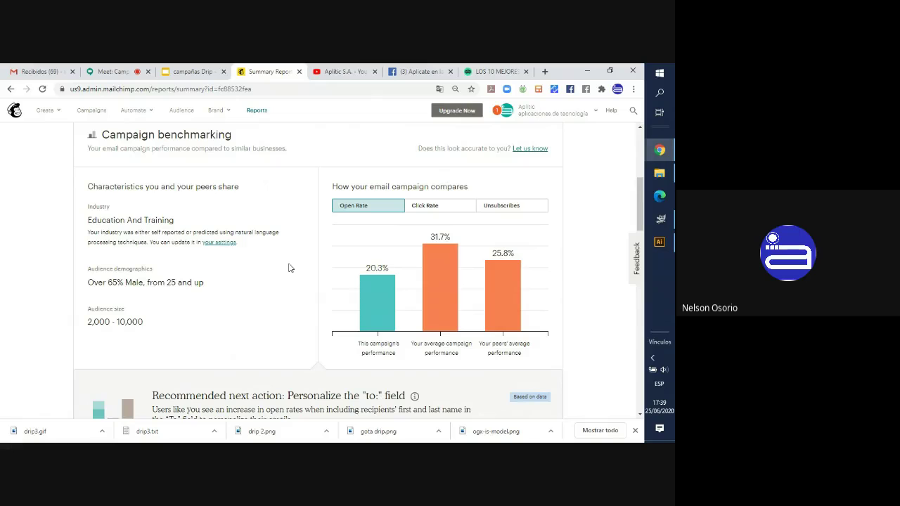
{"action": "scroll", "coordinate": [288, 268], "scroll_direction": "down", "scroll_amount": 2}
{"action": "scroll", "coordinate": [289, 267], "scroll_direction": "down", "scroll_amount": 3}
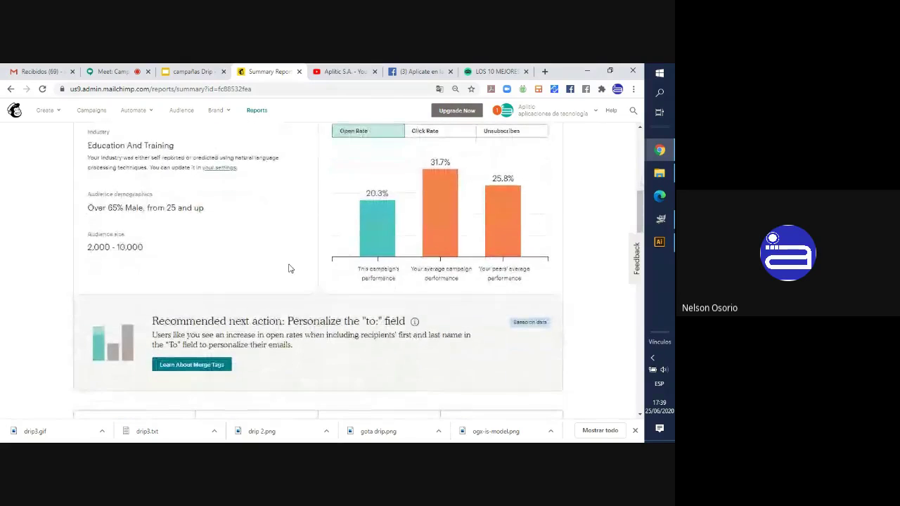
{"action": "scroll", "coordinate": [290, 265], "scroll_direction": "up", "scroll_amount": 3}
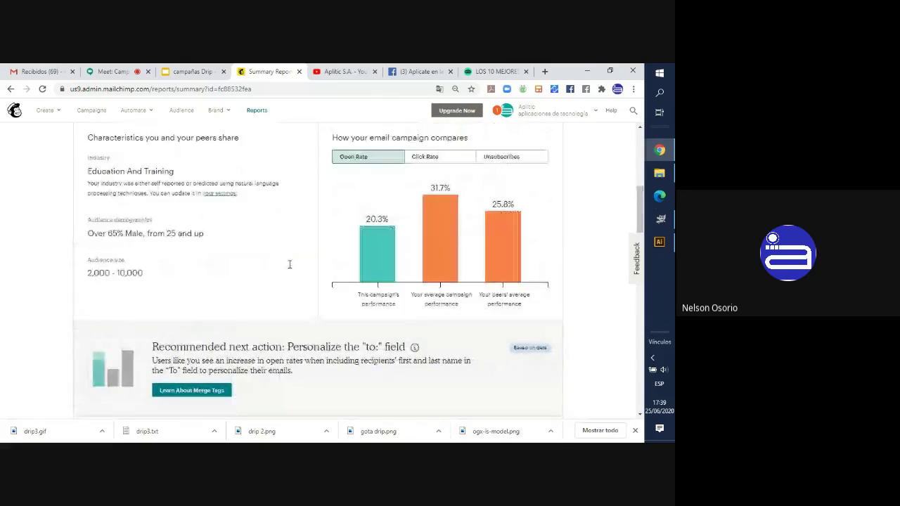
{"action": "scroll", "coordinate": [290, 264], "scroll_direction": "up", "scroll_amount": 5}
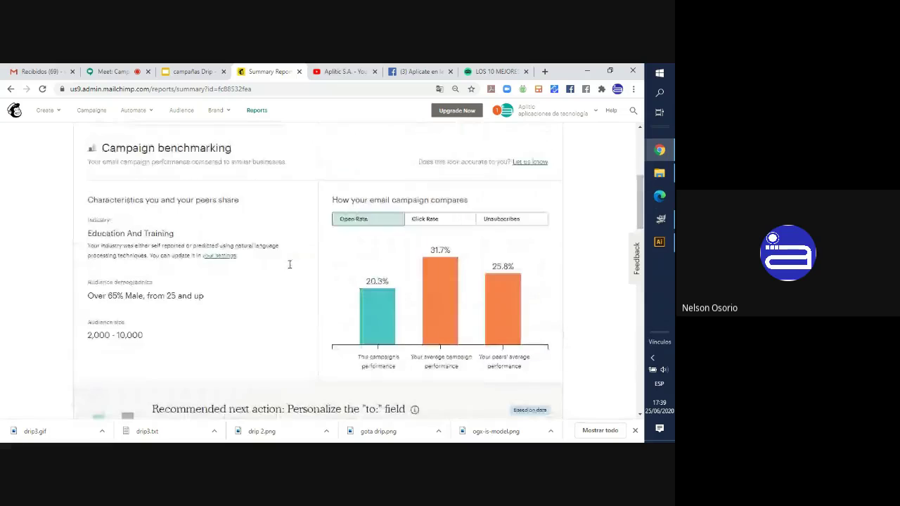
{"action": "scroll", "coordinate": [288, 268], "scroll_direction": "down", "scroll_amount": 3}
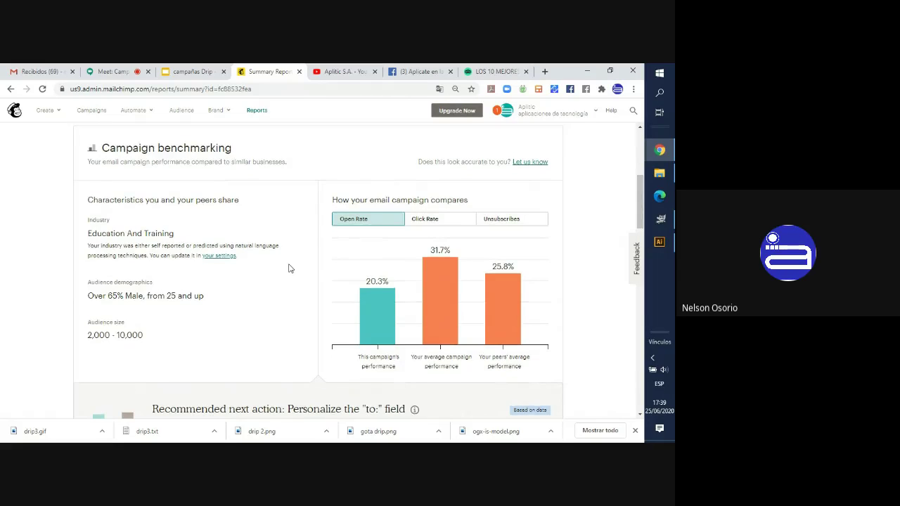
{"action": "scroll", "coordinate": [287, 267], "scroll_direction": "up", "scroll_amount": 1}
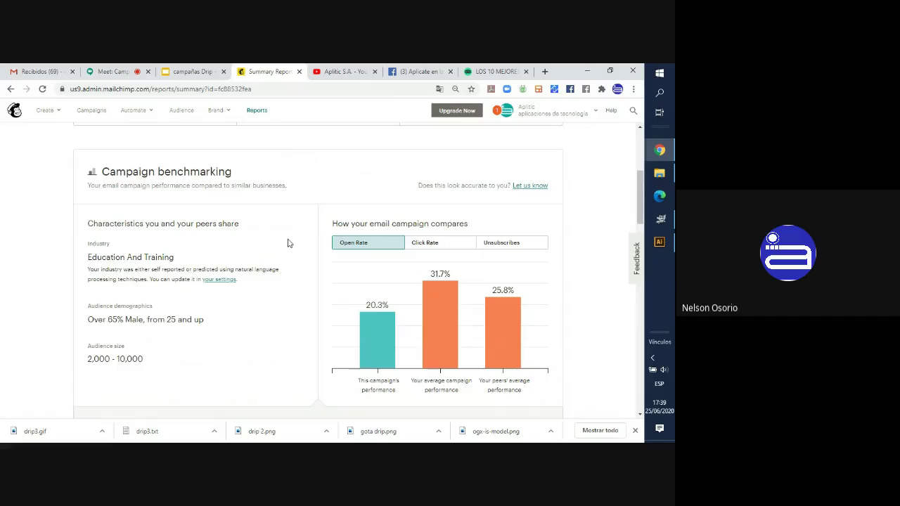
{"action": "scroll", "coordinate": [290, 249], "scroll_direction": "up", "scroll_amount": 1}
{"action": "scroll", "coordinate": [294, 255], "scroll_direction": "down", "scroll_amount": 2}
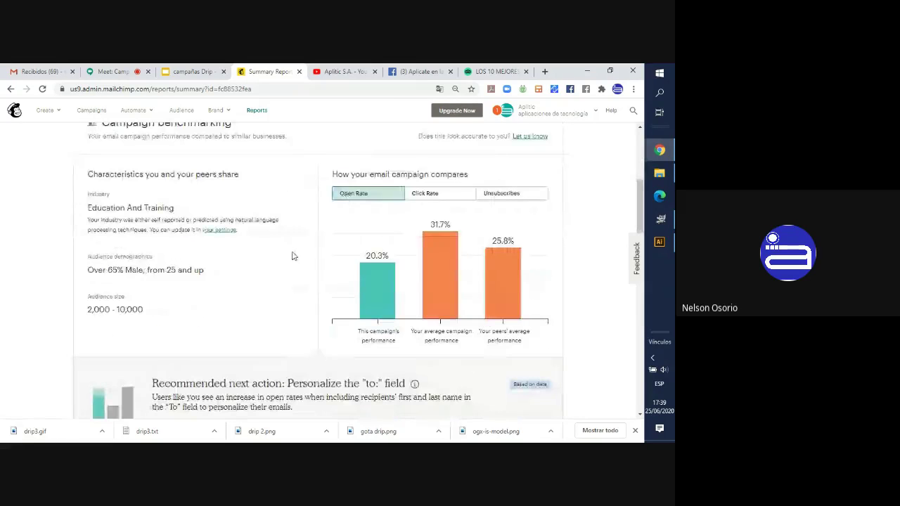
{"action": "scroll", "coordinate": [293, 255], "scroll_direction": "up", "scroll_amount": 1}
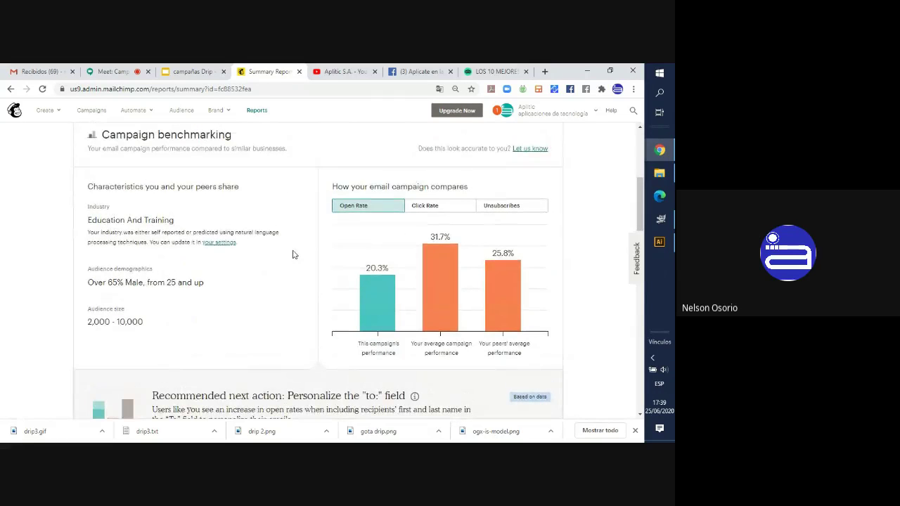
{"action": "scroll", "coordinate": [294, 255], "scroll_direction": "up", "scroll_amount": 2}
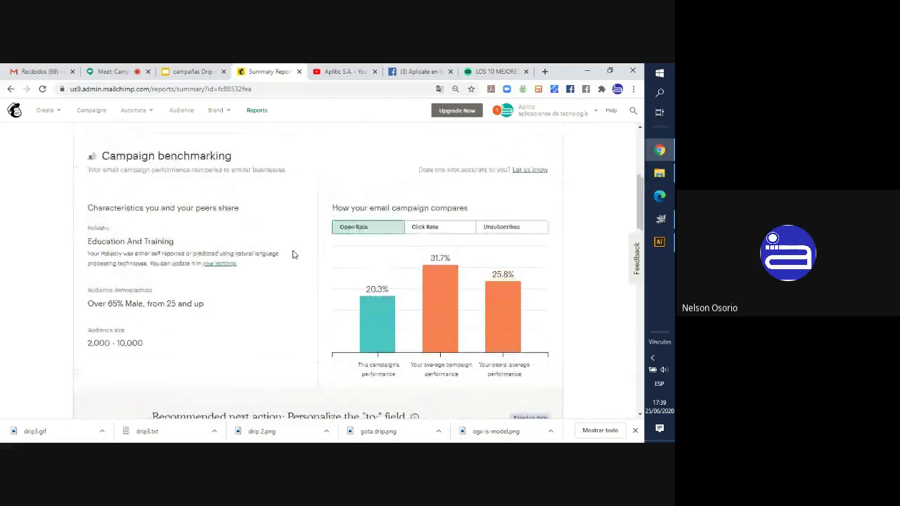
{"action": "scroll", "coordinate": [294, 265], "scroll_direction": "down", "scroll_amount": 2}
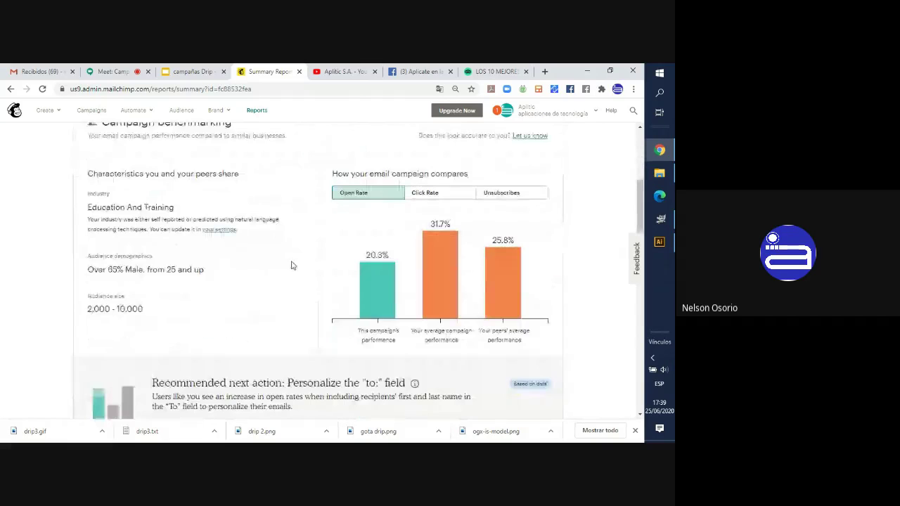
- Switch to the "campañas Drip" presentation in Google Slides and start the slideshow at the "En donde puedo usarlas" slide
{"action": "left_click", "coordinate": [191, 72]}
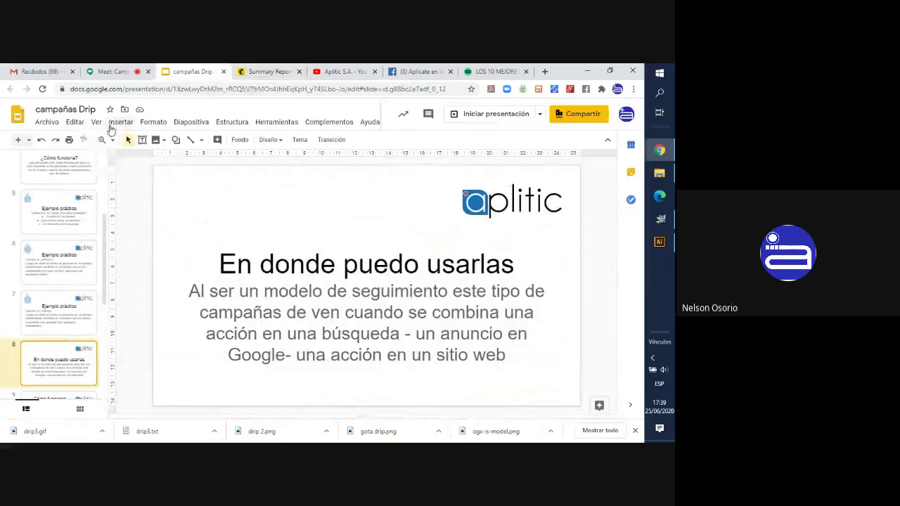
{"action": "left_click", "coordinate": [95, 121]}
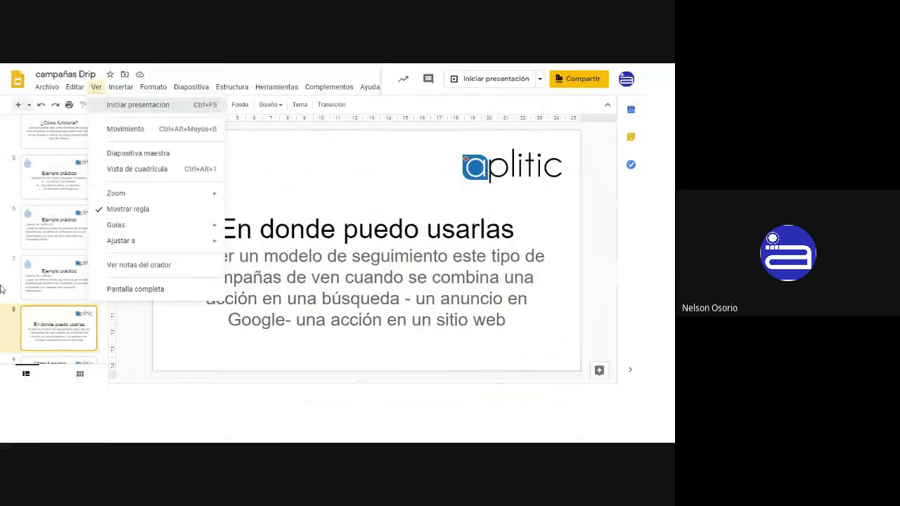
{"action": "left_click", "coordinate": [138, 140]}
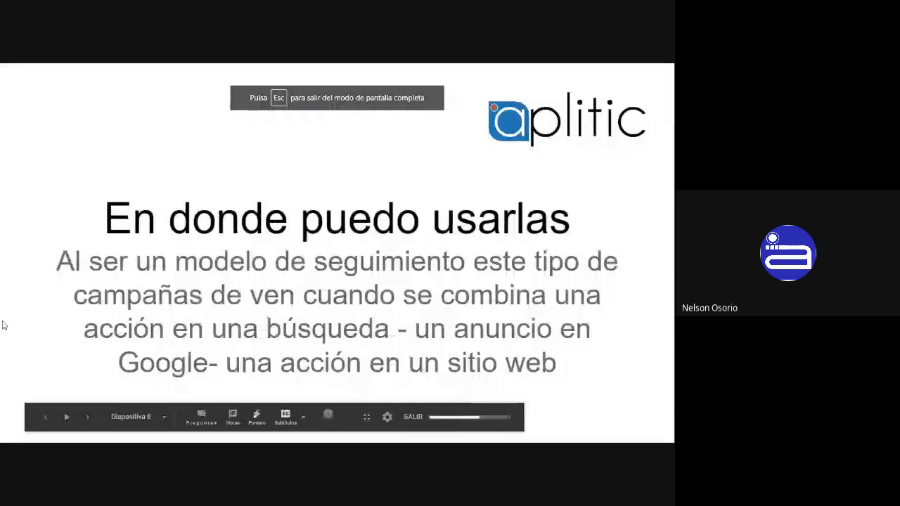
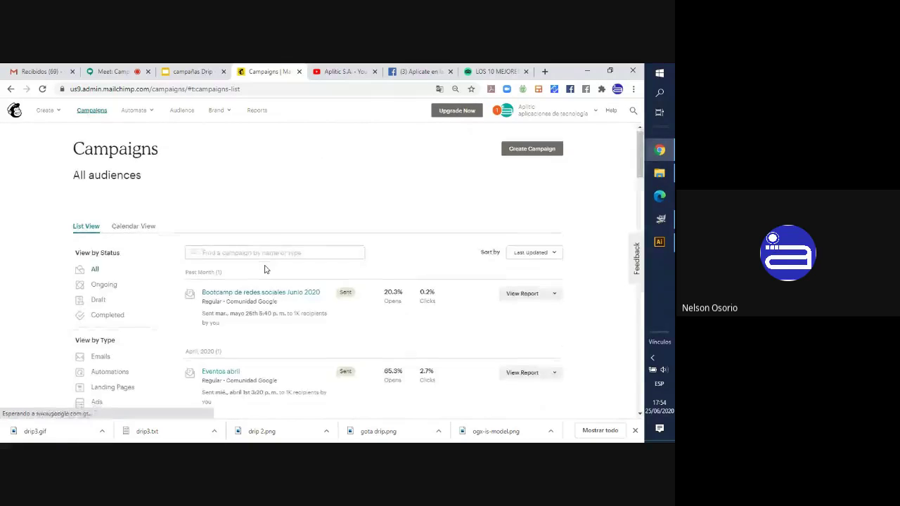
- Start creating a campaign from the Mailchimp Campaigns page and review the available campaign types from Email to Postcard
{"action": "scroll", "coordinate": [452, 297], "scroll_direction": "down", "scroll_amount": 1}
{"action": "scroll", "coordinate": [393, 368], "scroll_direction": "up", "scroll_amount": 1}
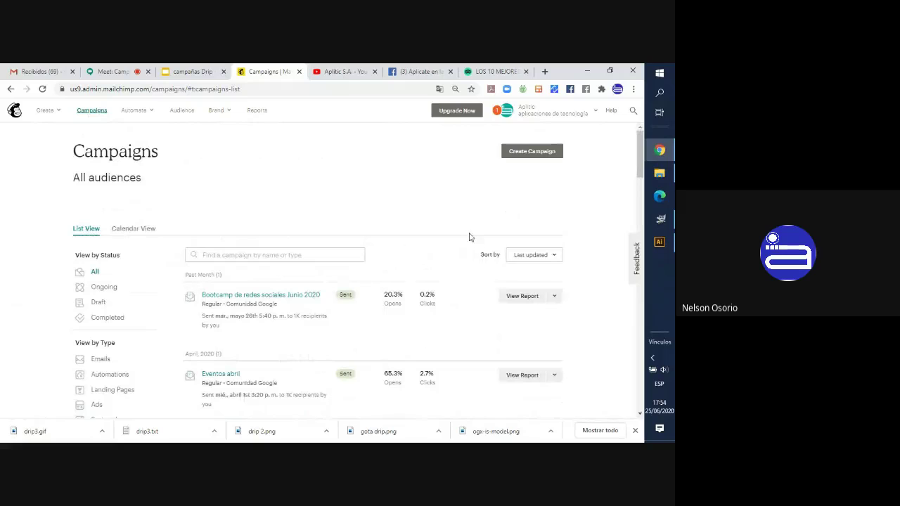
{"action": "scroll", "coordinate": [471, 234], "scroll_direction": "down", "scroll_amount": 1}
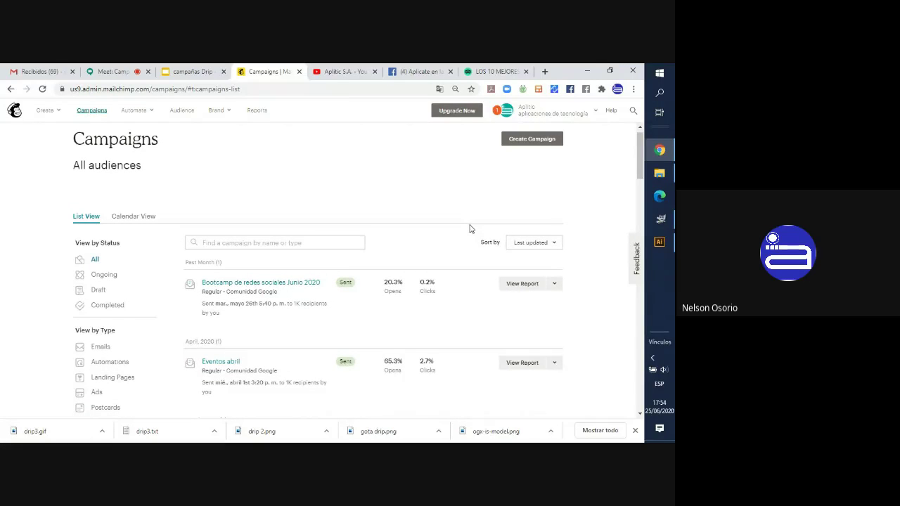
{"action": "left_click", "coordinate": [511, 144]}
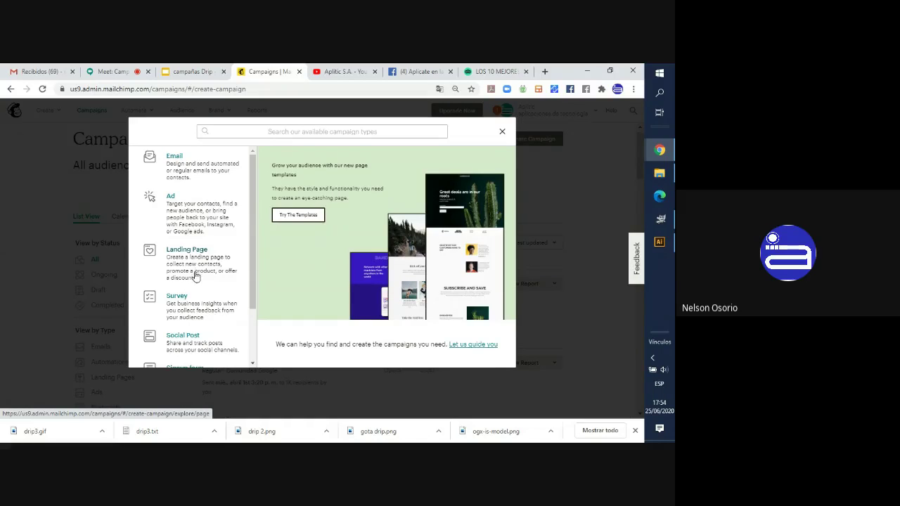
{"action": "scroll", "coordinate": [196, 278], "scroll_direction": "down", "scroll_amount": 1}
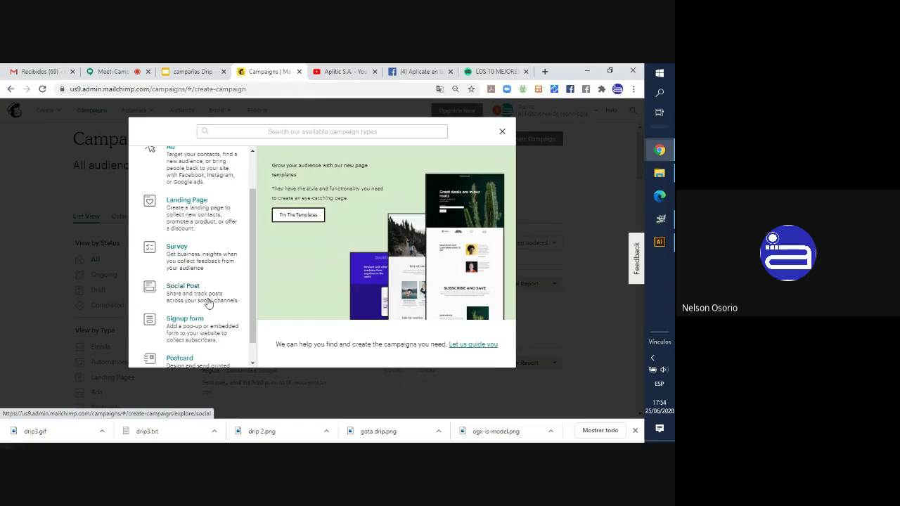
{"action": "scroll", "coordinate": [211, 314], "scroll_direction": "down", "scroll_amount": 1}
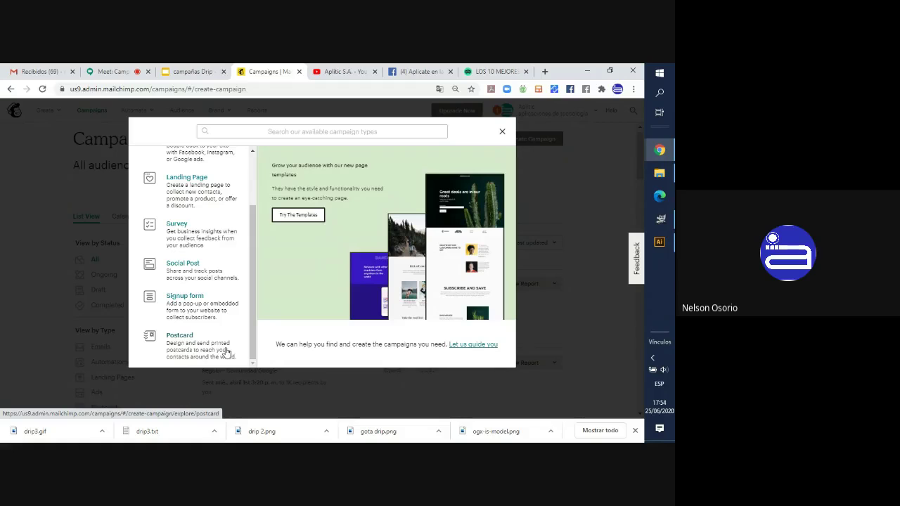
{"action": "scroll", "coordinate": [225, 353], "scroll_direction": "up", "scroll_amount": 3}
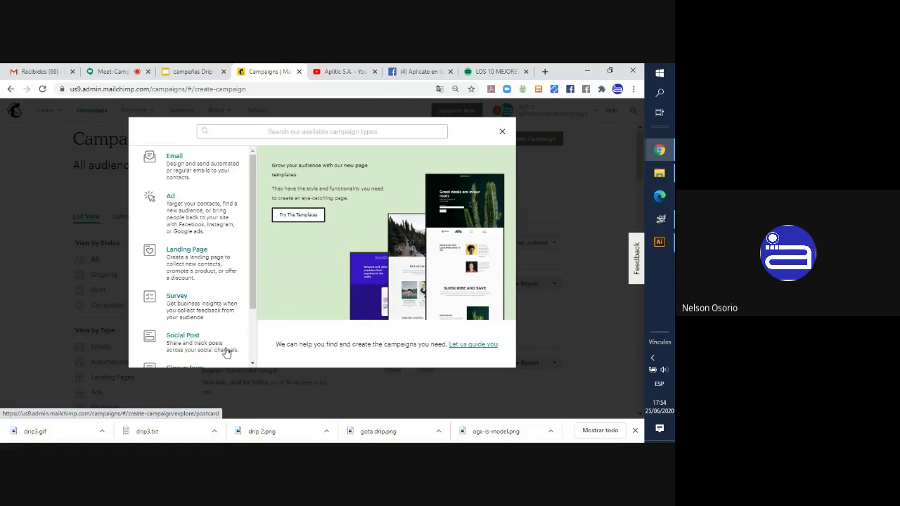
- Examine the descriptions of the Email, Ad, Landing Page, Survey, Social Post, Signup form and Postcard campaign types
{"action": "scroll", "coordinate": [218, 317], "scroll_direction": "down", "scroll_amount": 3}
{"action": "scroll", "coordinate": [207, 281], "scroll_direction": "up", "scroll_amount": 3}
{"action": "scroll", "coordinate": [220, 287], "scroll_direction": "down", "scroll_amount": 1}
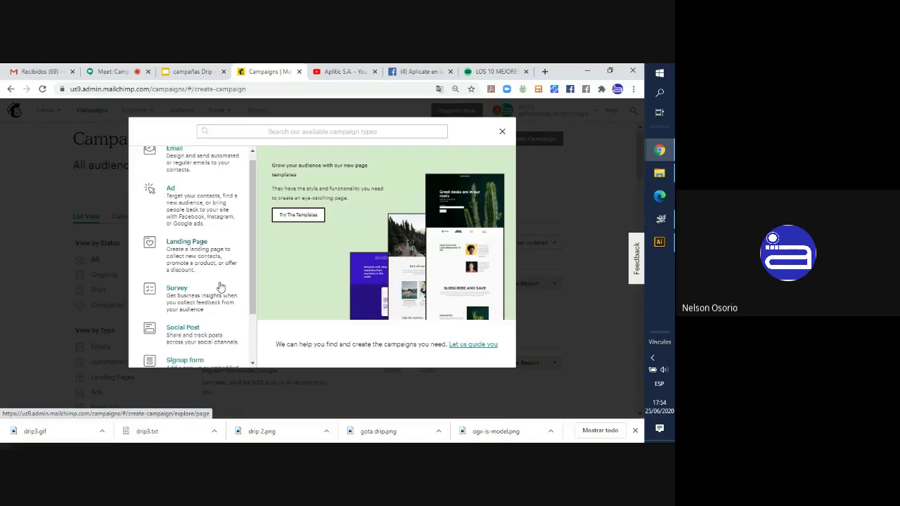
{"action": "scroll", "coordinate": [220, 287], "scroll_direction": "down", "scroll_amount": 1}
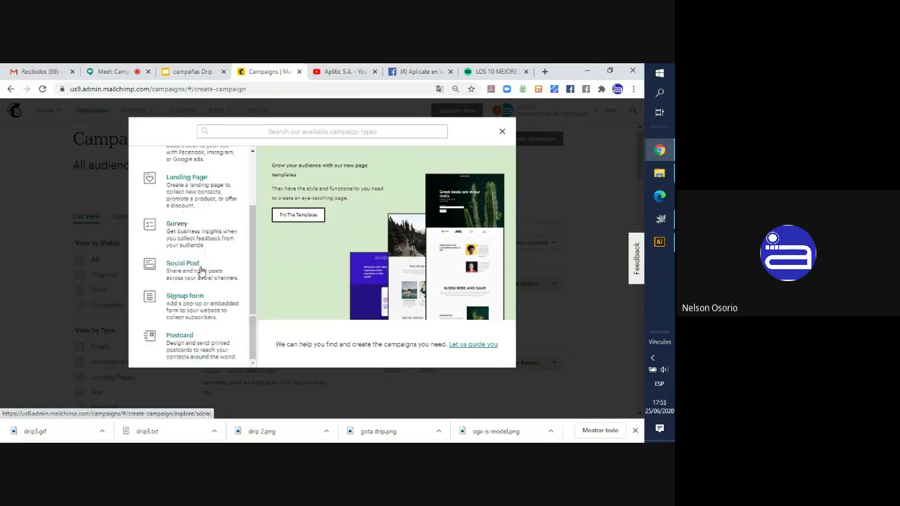
{"action": "scroll", "coordinate": [189, 282], "scroll_direction": "up", "scroll_amount": 1}
{"action": "scroll", "coordinate": [188, 281], "scroll_direction": "up", "scroll_amount": 1}
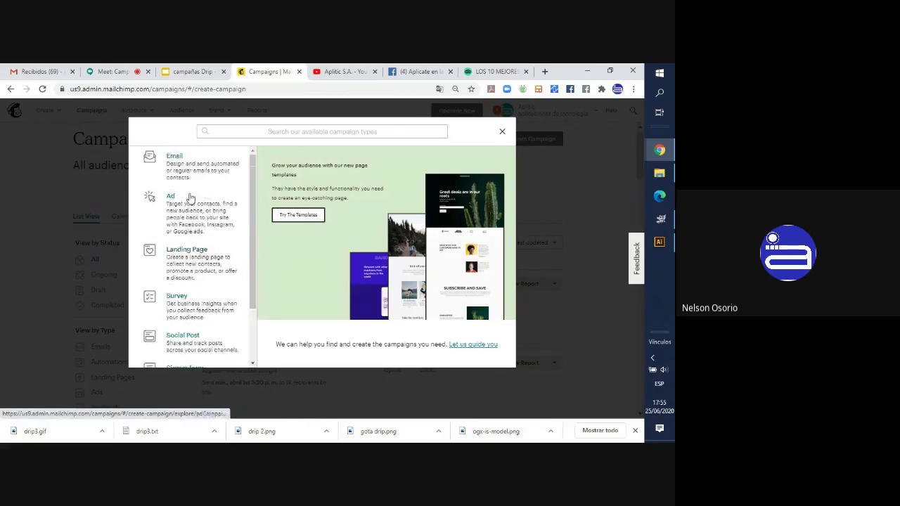
{"action": "scroll", "coordinate": [206, 203], "scroll_direction": "down", "scroll_amount": 1}
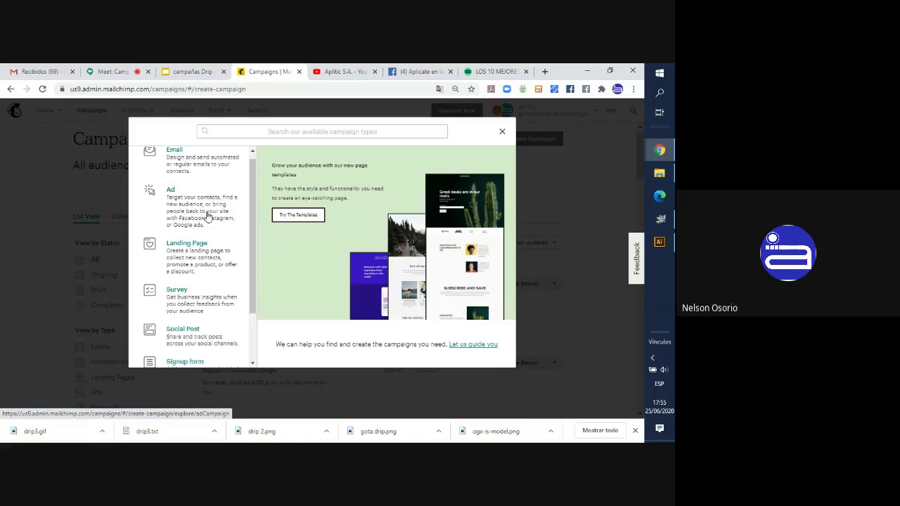
{"action": "scroll", "coordinate": [207, 220], "scroll_direction": "up", "scroll_amount": 1}
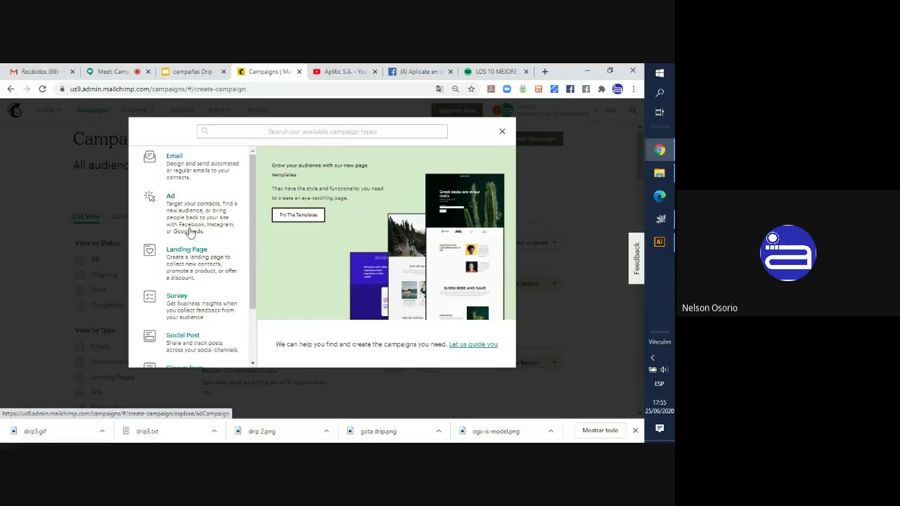
{"action": "scroll", "coordinate": [203, 257], "scroll_direction": "down", "scroll_amount": 5}
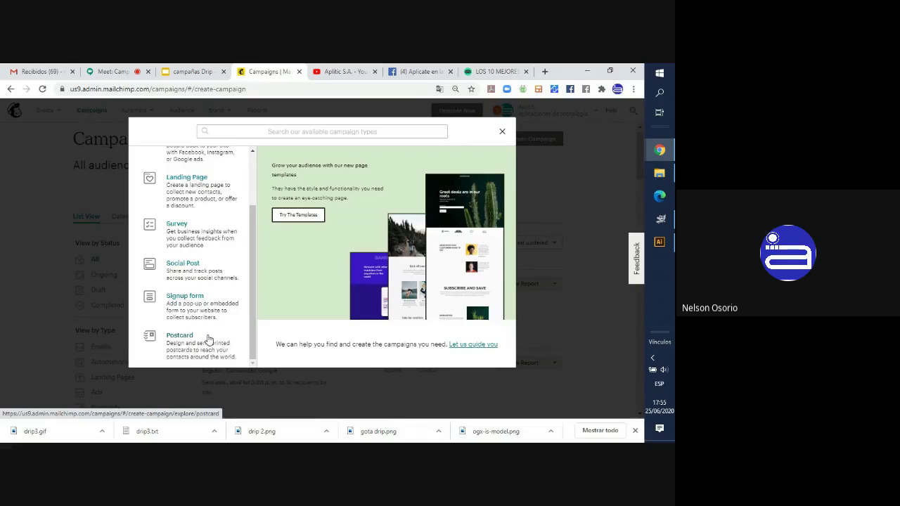
{"action": "scroll", "coordinate": [211, 330], "scroll_direction": "up", "scroll_amount": 3}
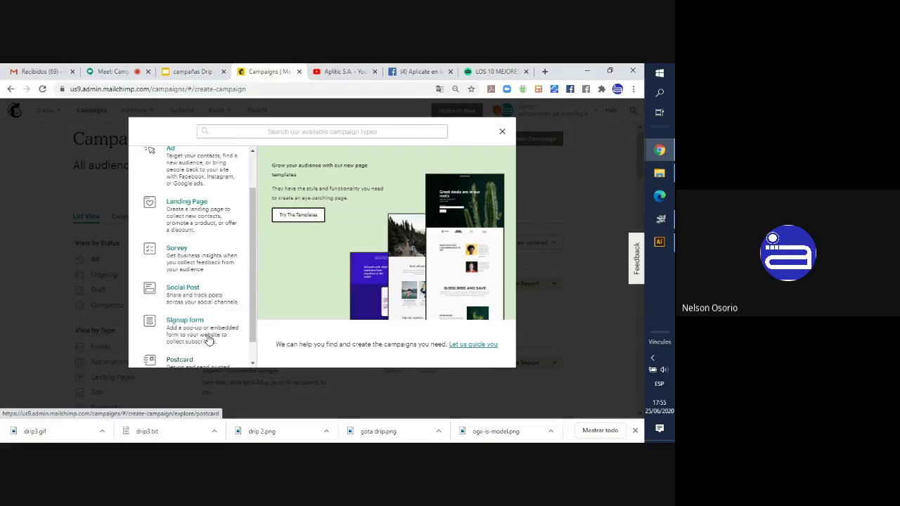
{"action": "scroll", "coordinate": [232, 274], "scroll_direction": "down", "scroll_amount": 2}
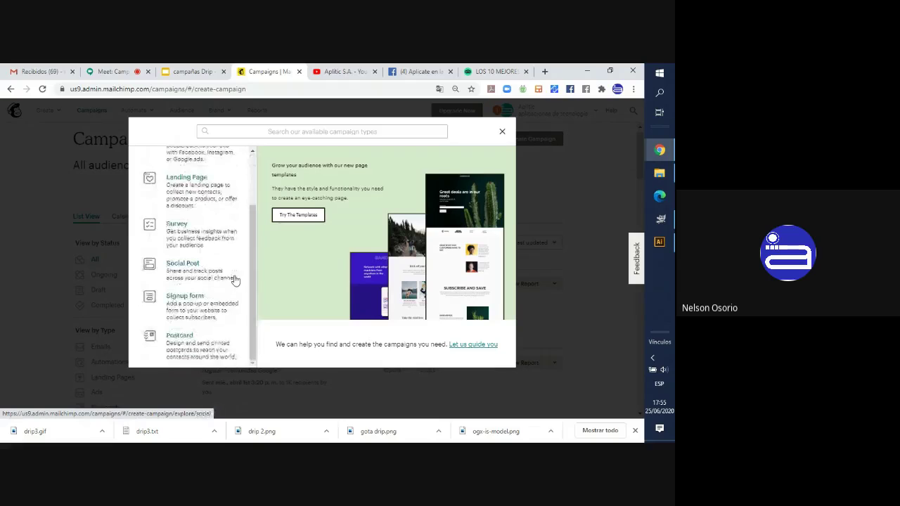
{"action": "scroll", "coordinate": [235, 279], "scroll_direction": "up", "scroll_amount": 2}
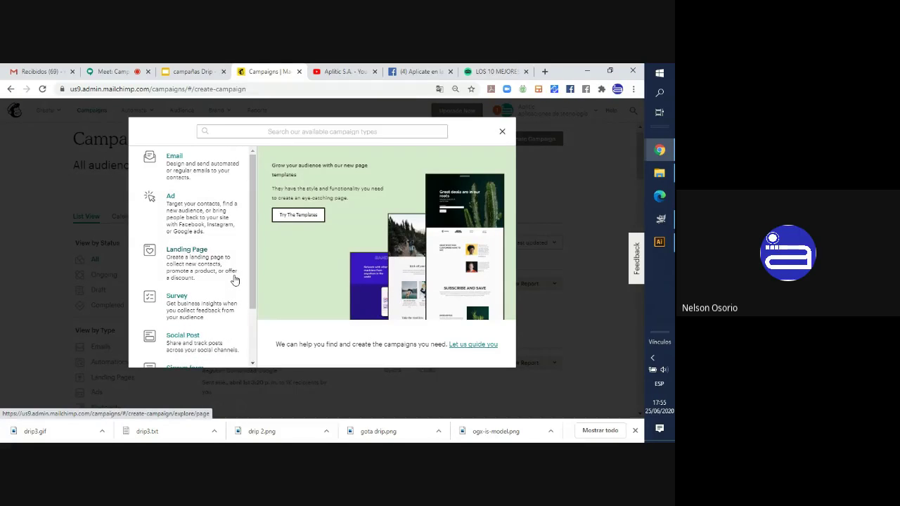
- Choose the Email campaign type, glance at the automated variant and enter "aplitic" as the regular email's campaign name
{"action": "left_click", "coordinate": [213, 175]}
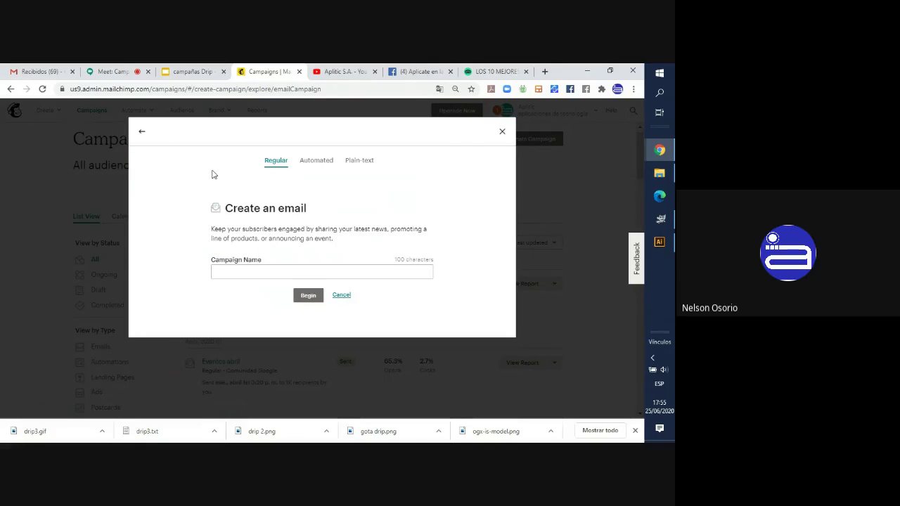
{"action": "left_click", "coordinate": [303, 166]}
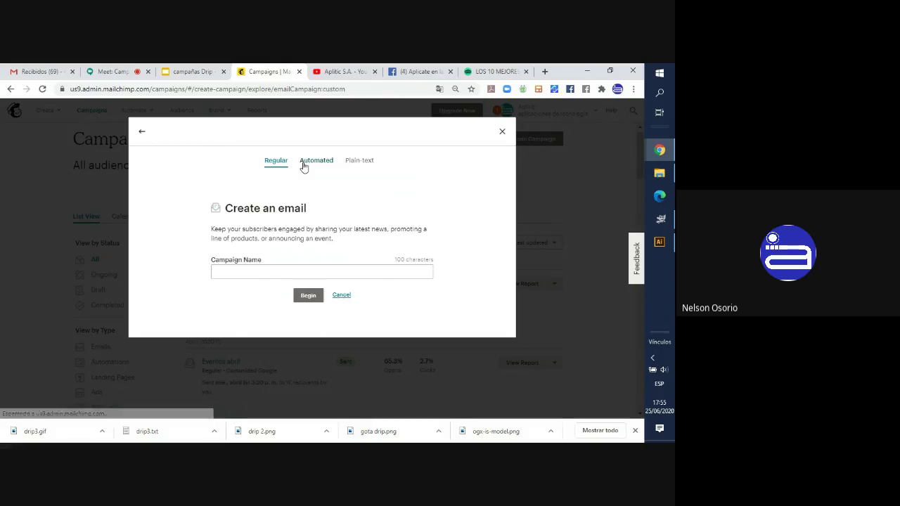
{"action": "left_click", "coordinate": [285, 167]}
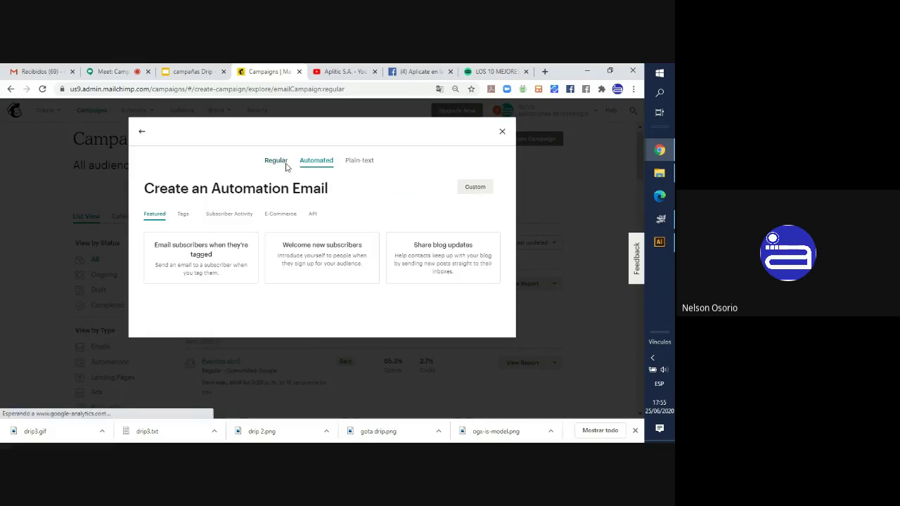
{"action": "left_click", "coordinate": [254, 272]}
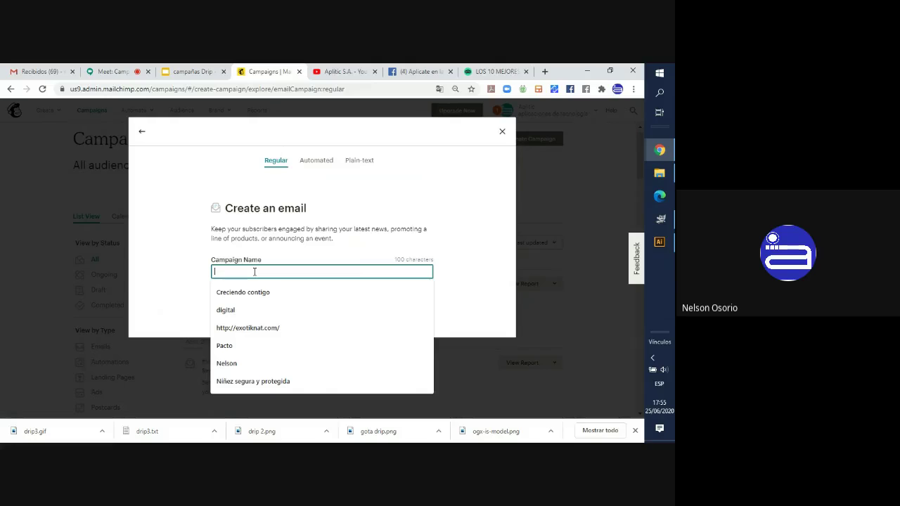
{"action": "type", "text": "aplitic"}
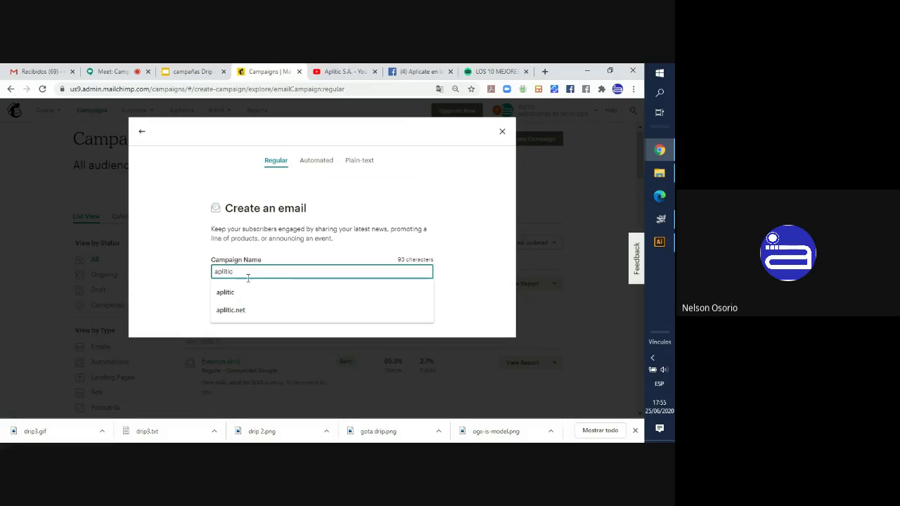
{"action": "left_click", "coordinate": [191, 287]}
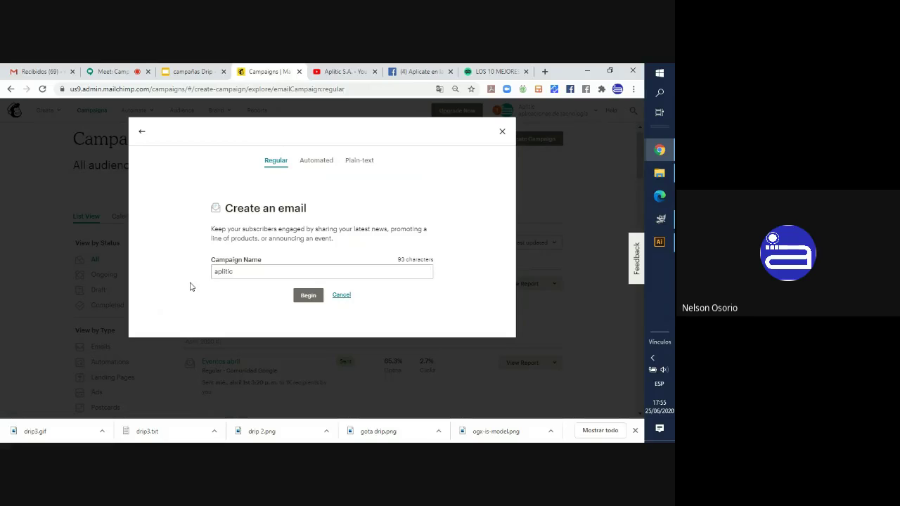
- Review the automated email options for tags, subscriber activity and e-commerce, plus the plain-text email variant
{"action": "left_click", "coordinate": [313, 163]}
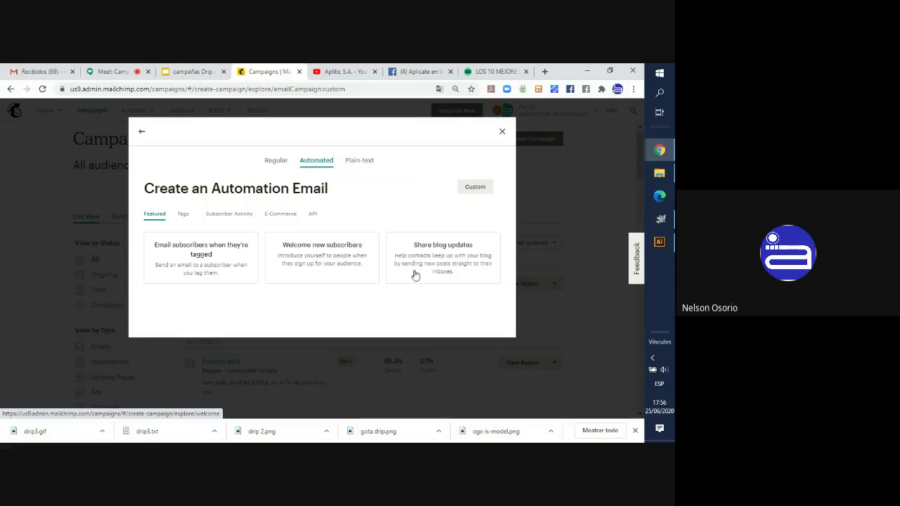
{"action": "left_click", "coordinate": [184, 218]}
{"action": "left_click", "coordinate": [223, 216]}
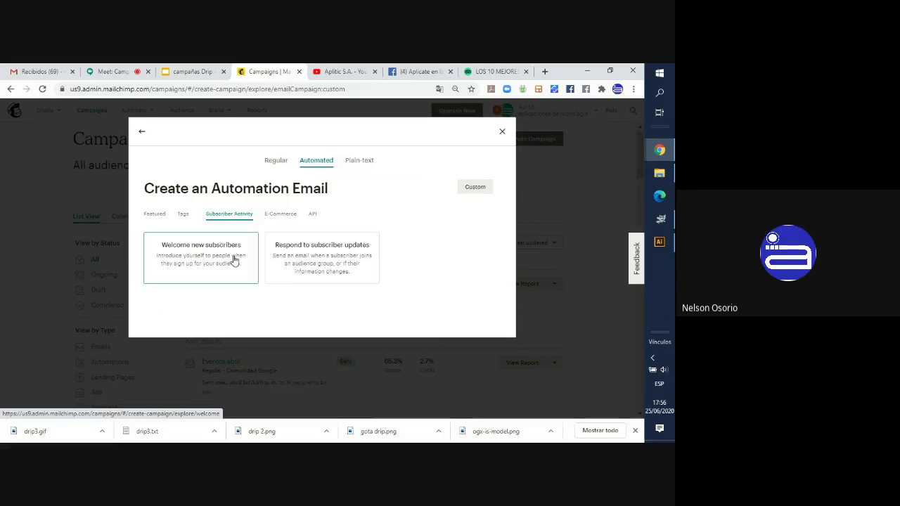
{"action": "left_click", "coordinate": [276, 219]}
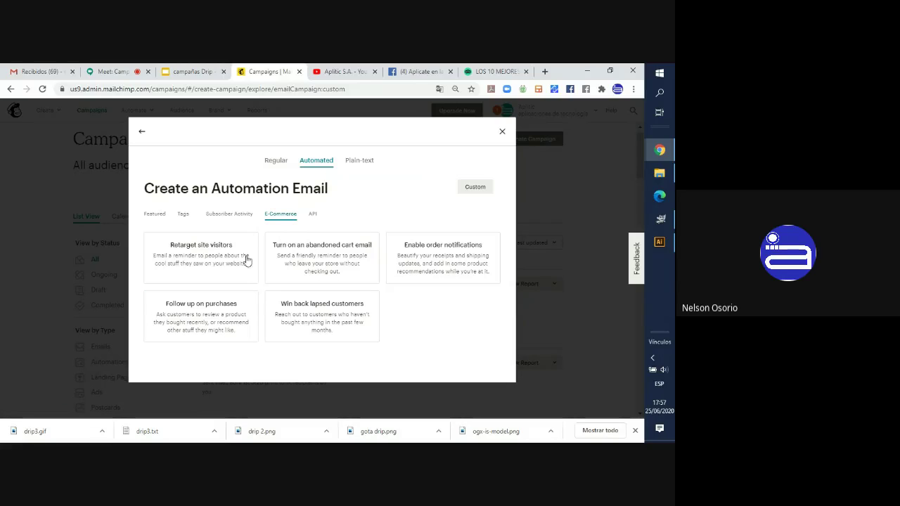
{"action": "left_click", "coordinate": [359, 164]}
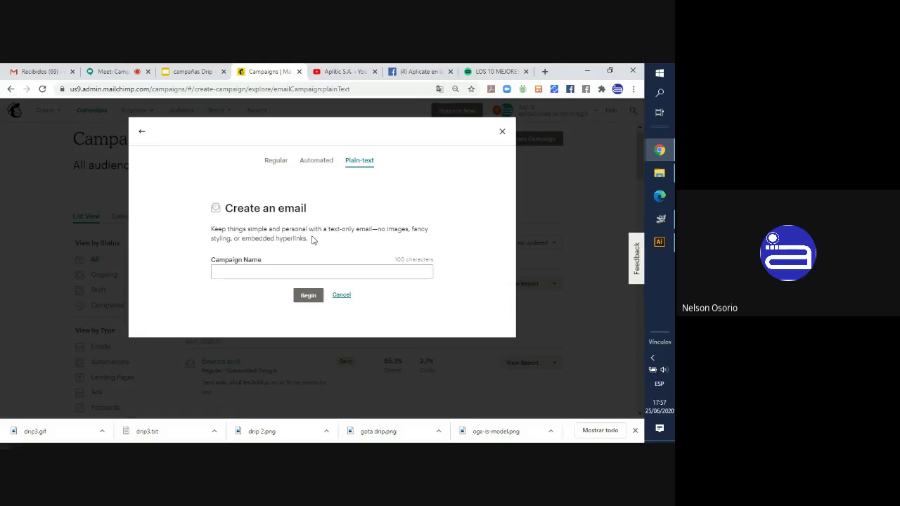
- Create a regular email campaign named "Aplitic"
{"action": "left_click", "coordinate": [272, 164]}
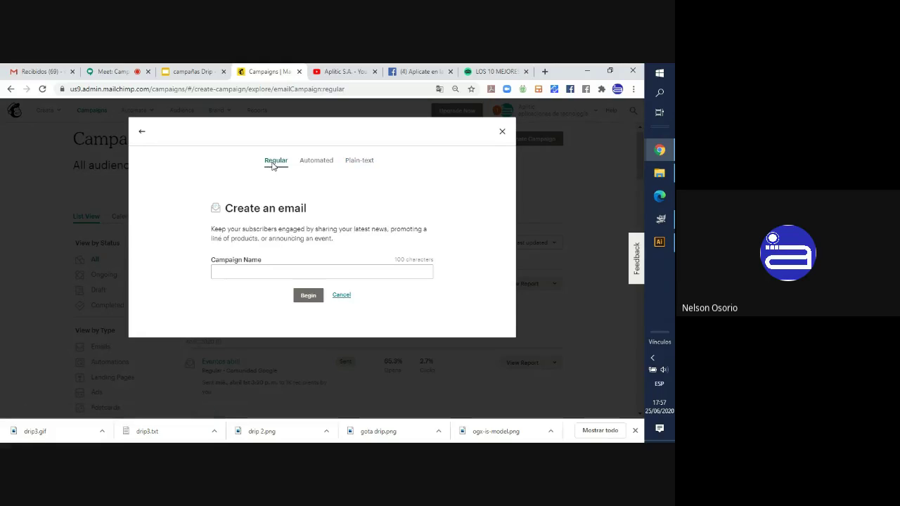
{"action": "left_click", "coordinate": [285, 274]}
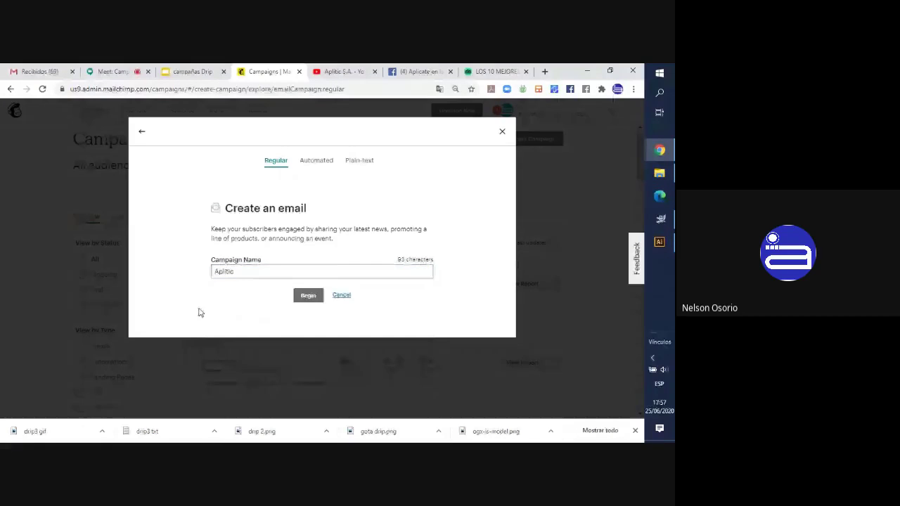
{"action": "left_click", "coordinate": [304, 296]}
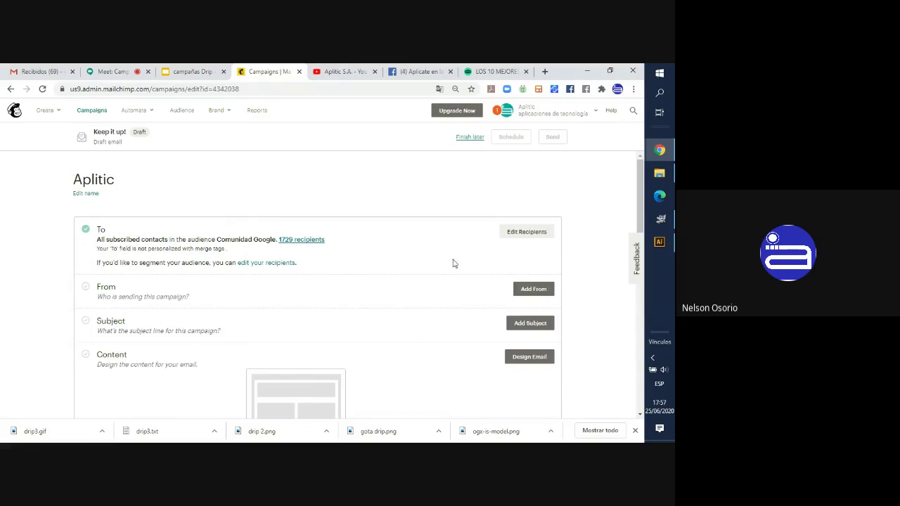
- Check the available audiences for the campaign's recipients and save them with the "Comunidad Google" audience and all its subscribers
{"action": "left_click", "coordinate": [506, 240]}
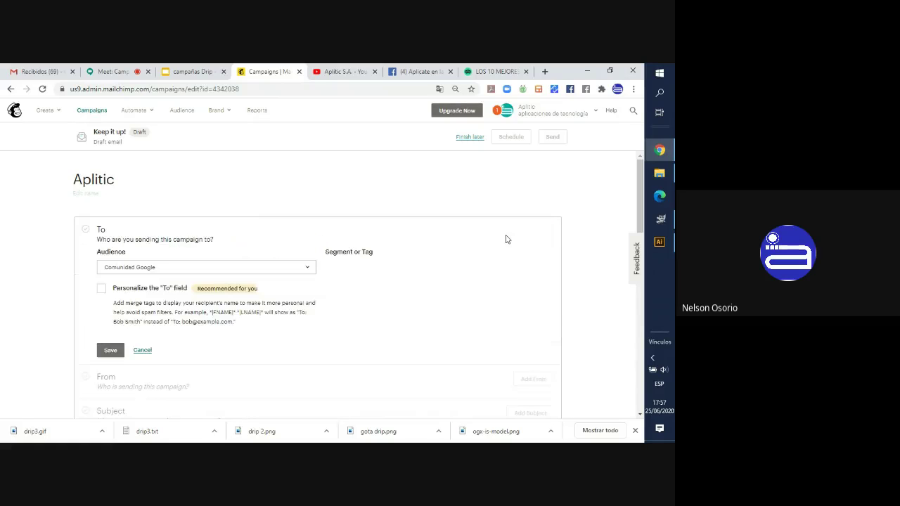
{"action": "left_click", "coordinate": [298, 259]}
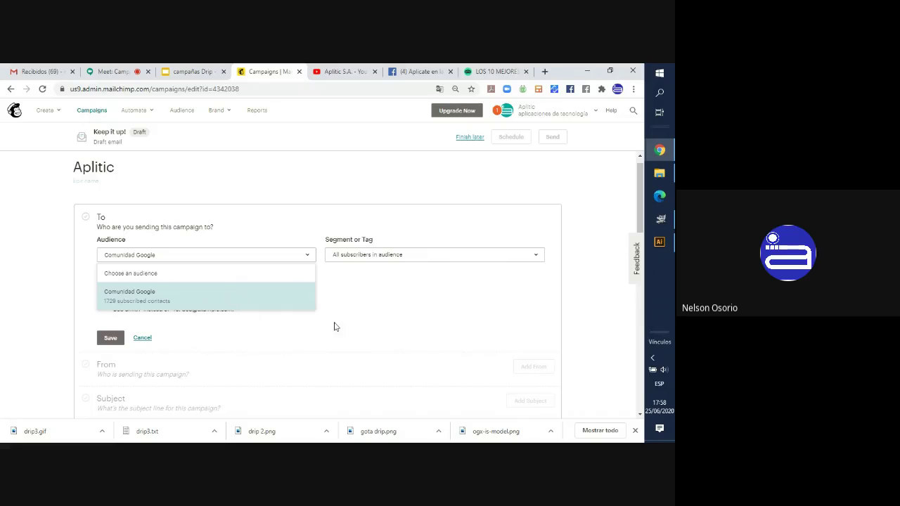
{"action": "left_click", "coordinate": [366, 302]}
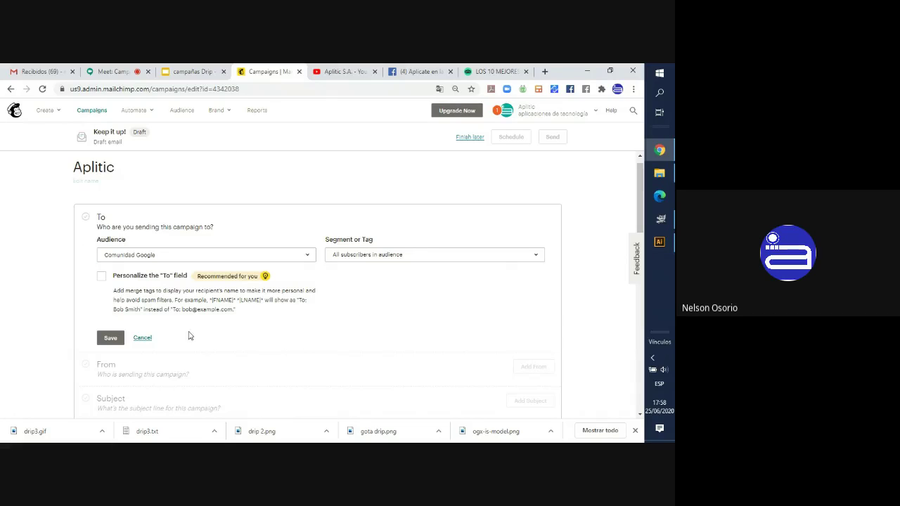
{"action": "left_click", "coordinate": [112, 338]}
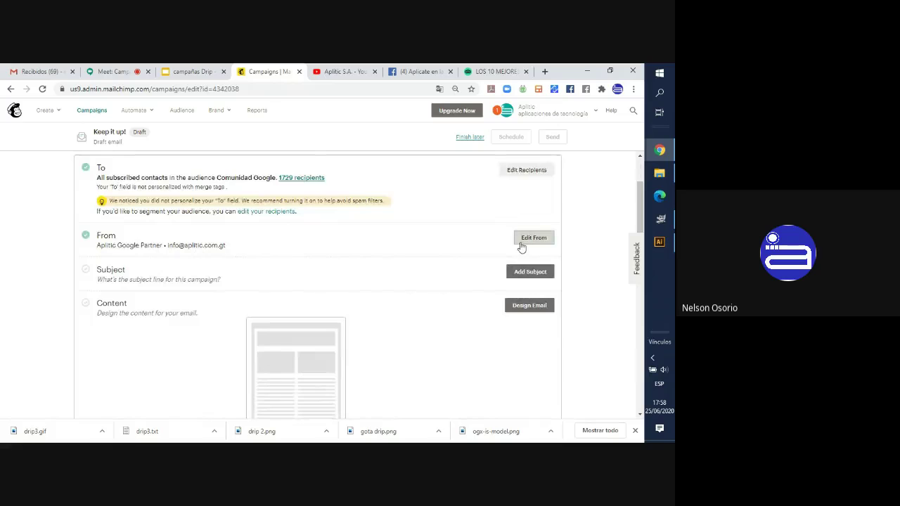
- Review the campaign's sender name and email address and save the sender details with "Aplitic Google Partner" as the name
{"action": "left_click", "coordinate": [525, 237]}
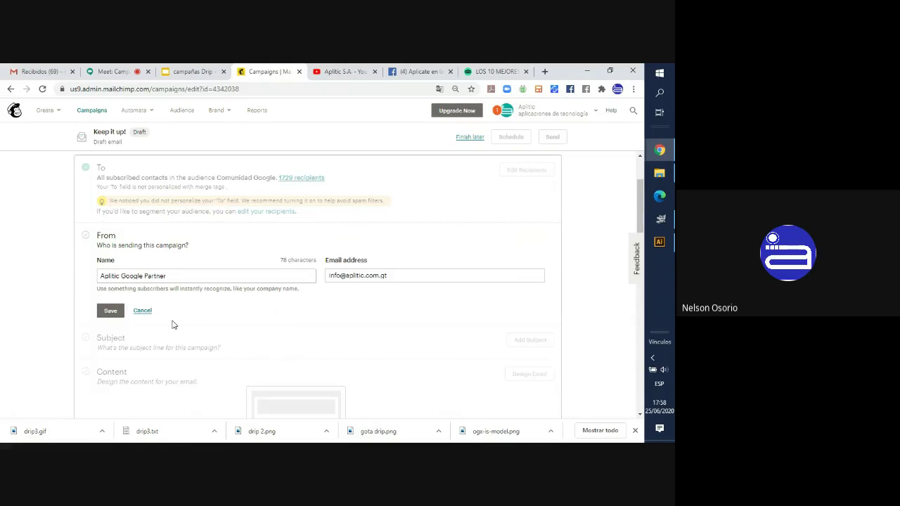
{"action": "left_click", "coordinate": [157, 278]}
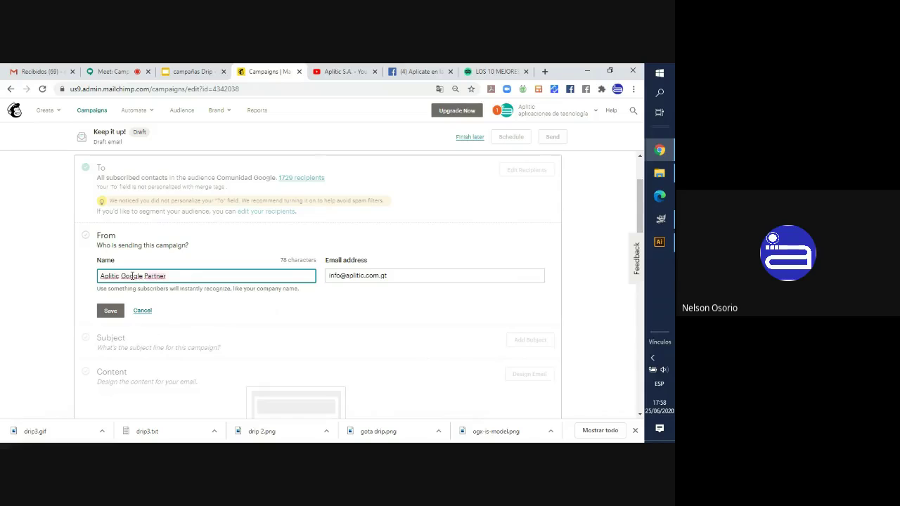
{"action": "mouse_move", "coordinate": [101, 276]}
{"action": "left_mouse_down"}
{"action": "mouse_move", "coordinate": [140, 276]}
{"action": "mouse_move", "coordinate": [111, 276]}
{"action": "left_mouse_up"}
{"action": "left_click", "coordinate": [121, 275]}
{"action": "left_click", "coordinate": [389, 277]}
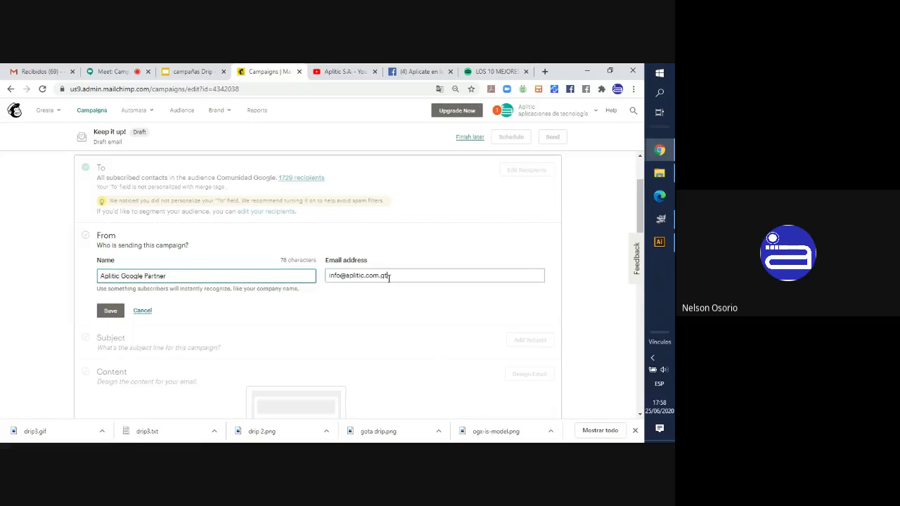
{"action": "left_click", "coordinate": [109, 313]}
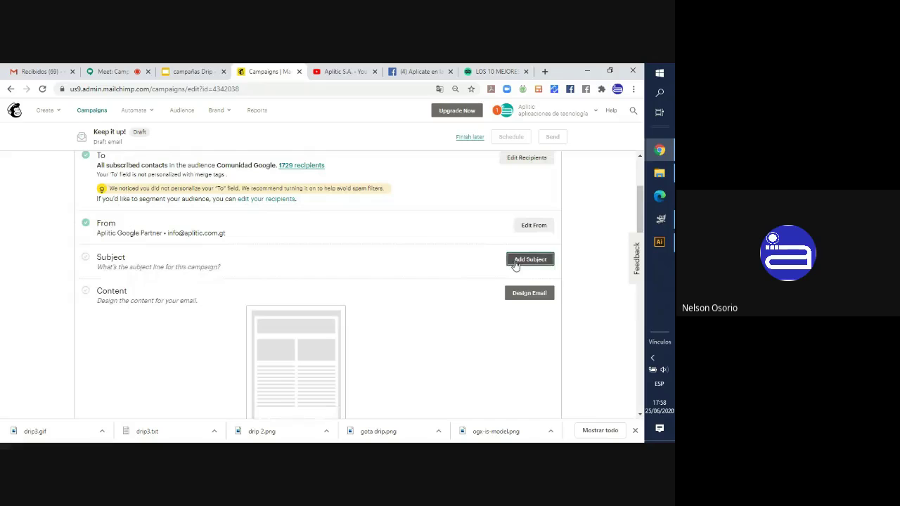
- Enter "Aprende de marketing digital" as the campaign's subject line
{"action": "left_click", "coordinate": [529, 259]}
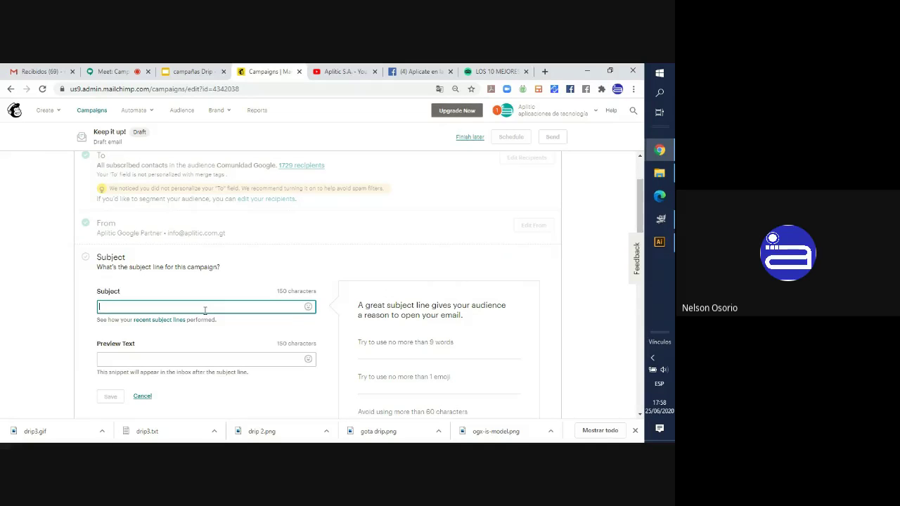
{"action": "type", "text": "As"}
{"action": "key", "text": "BackSpace"}
{"action": "key", "text": "BackSpace"}
{"action": "key", "text": "BackSpace"}
{"action": "key", "text": "BackSpace"}
{"action": "key", "text": "BackSpace"}
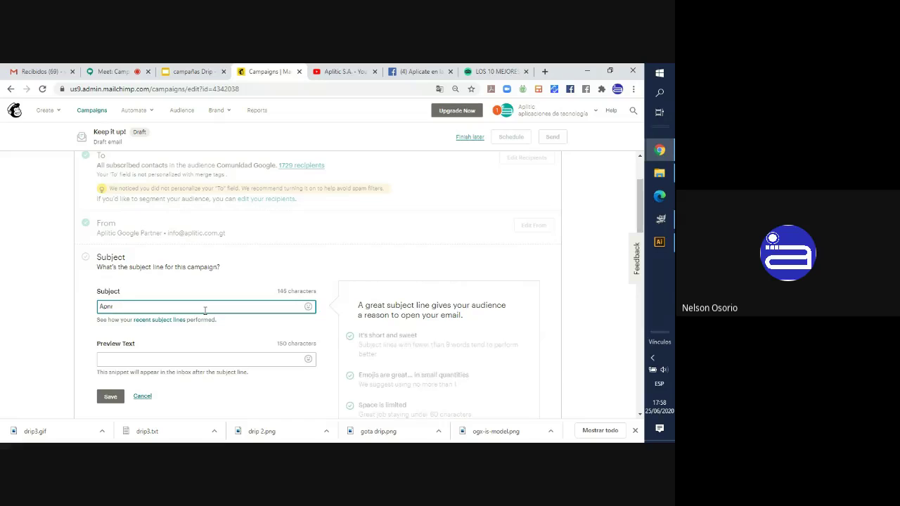
{"action": "type", "text": "rende"}
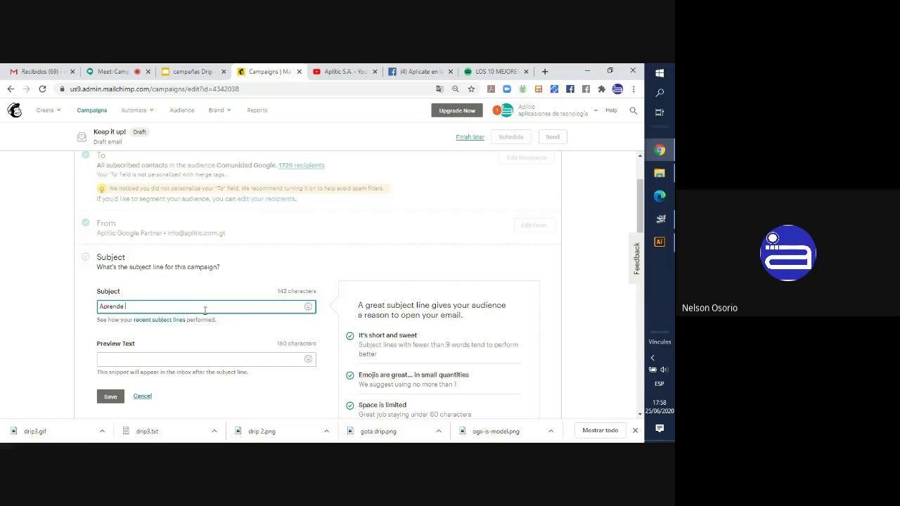
{"action": "type", "text": " de marketing digital"}
- Add one heart-eyes emoji and two grinning emojis to the end of the subject line
{"action": "left_click", "coordinate": [189, 355]}
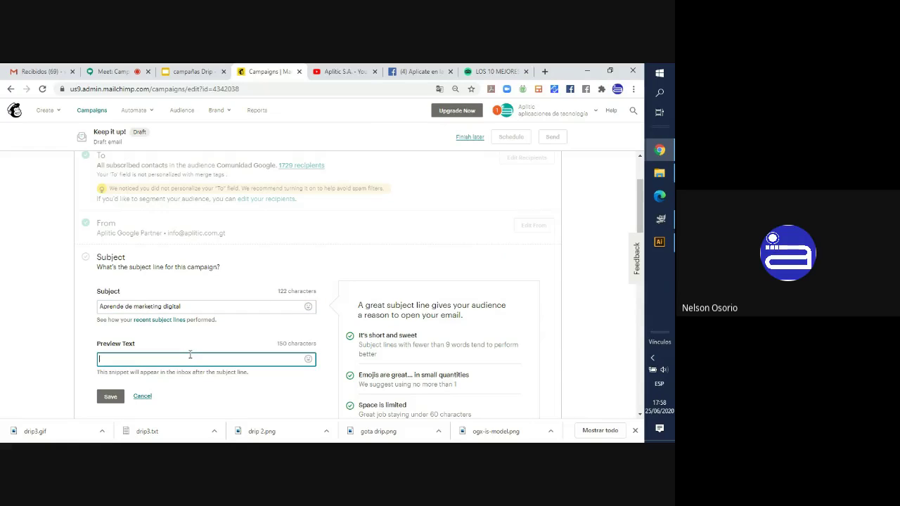
{"action": "scroll", "coordinate": [191, 354], "scroll_direction": "down", "scroll_amount": 1}
{"action": "left_click", "coordinate": [271, 281]}
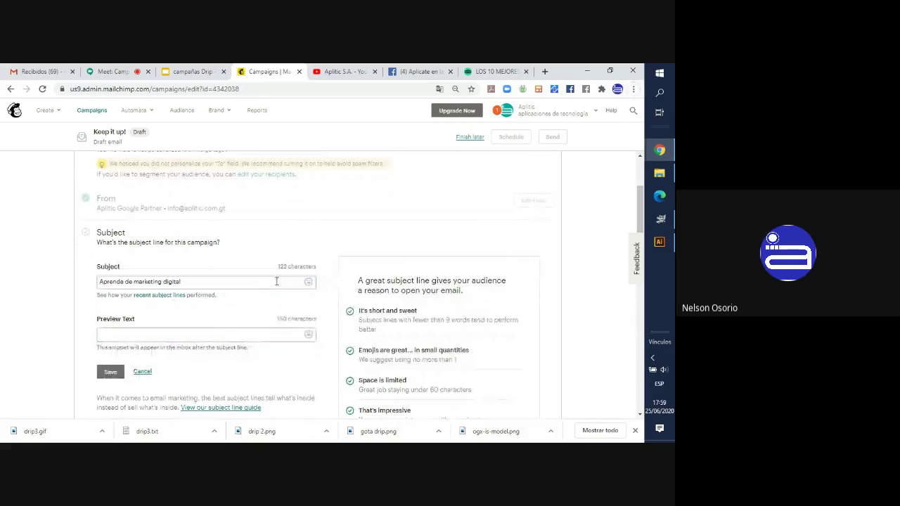
{"action": "left_click", "coordinate": [308, 281]}
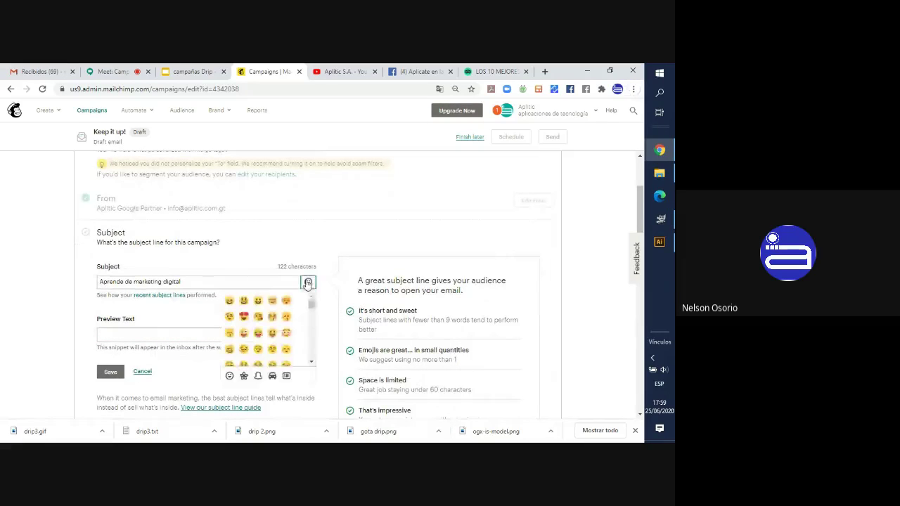
{"action": "left_click", "coordinate": [244, 316]}
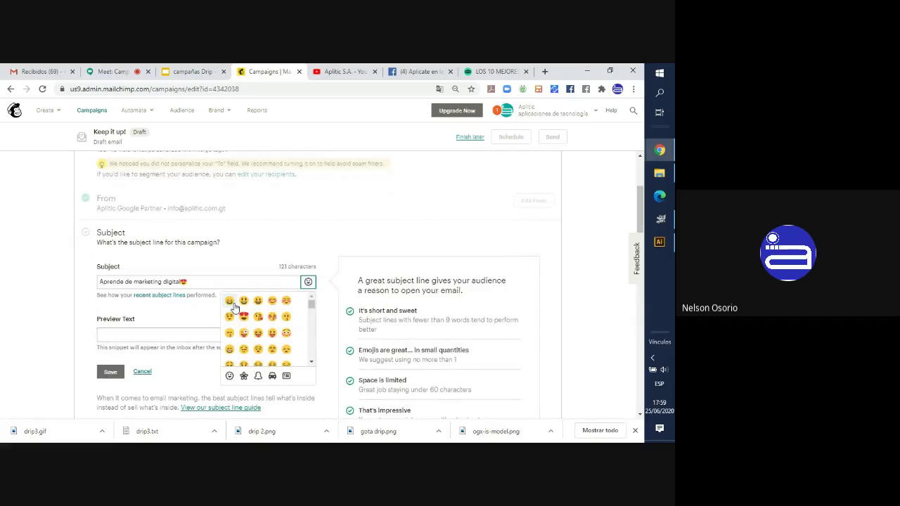
{"action": "double_click", "coordinate": [229, 300]}
- Enter "Te invitamos a participar" as the preview text and save the subject details
{"action": "left_click", "coordinate": [176, 335]}
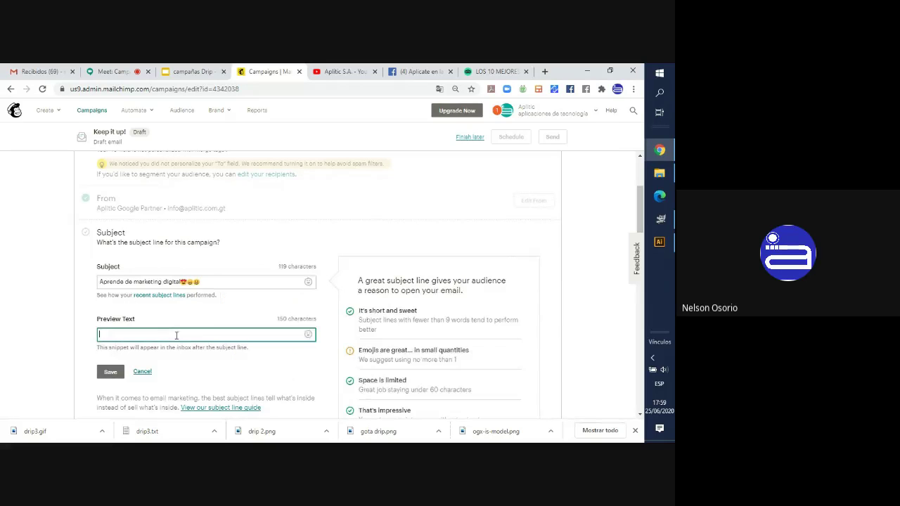
{"action": "scroll", "coordinate": [176, 336], "scroll_direction": "down", "scroll_amount": 1}
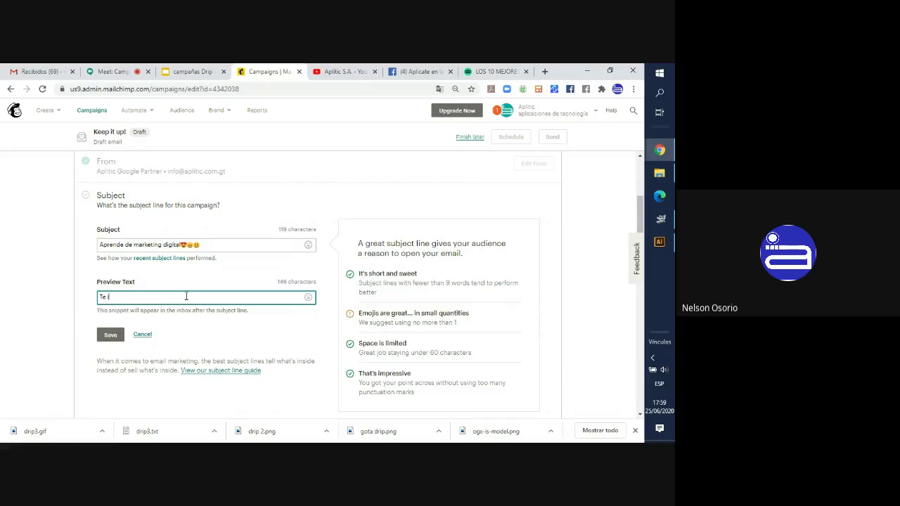
{"action": "type", "text": "amos a participar"}
{"action": "left_click", "coordinate": [110, 335]}
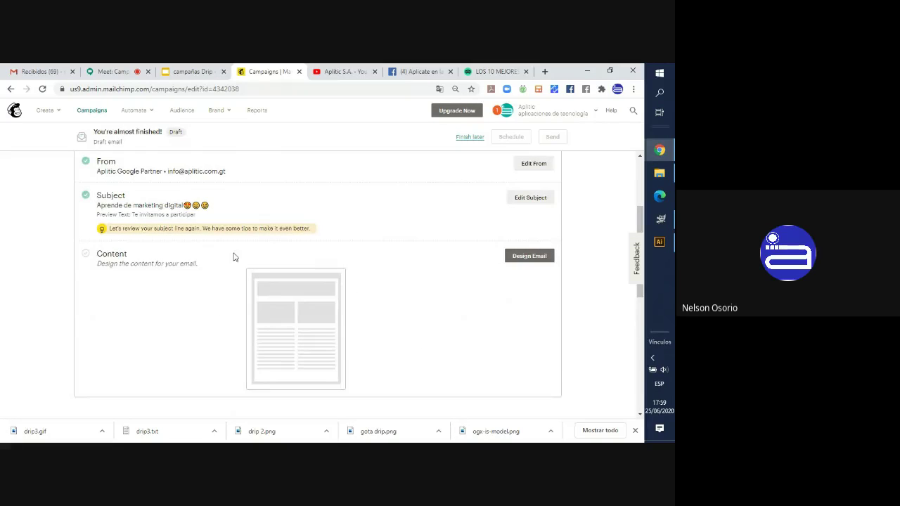
- Check the campaign's recipients, sender and subject summary, and start designing the email content
{"action": "scroll", "coordinate": [246, 244], "scroll_direction": "up", "scroll_amount": 1}
{"action": "scroll", "coordinate": [246, 244], "scroll_direction": "up", "scroll_amount": 1}
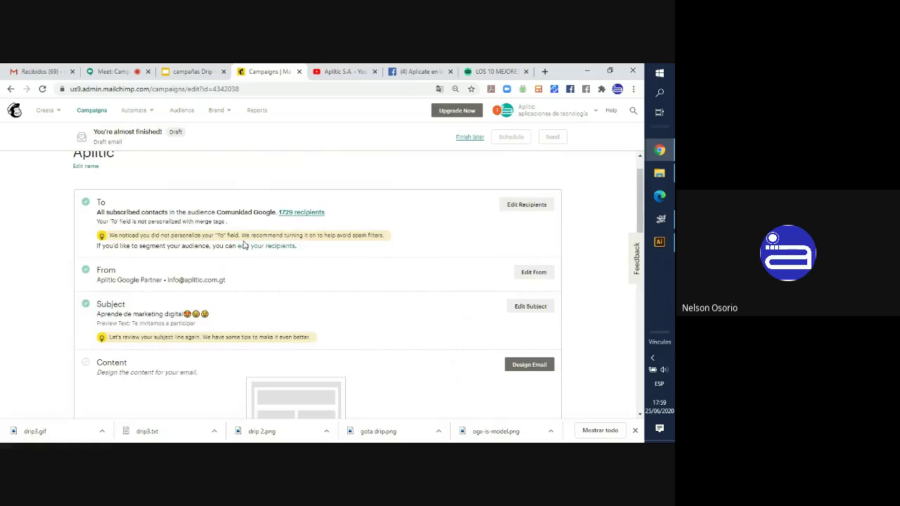
{"action": "scroll", "coordinate": [244, 243], "scroll_direction": "up", "scroll_amount": 1}
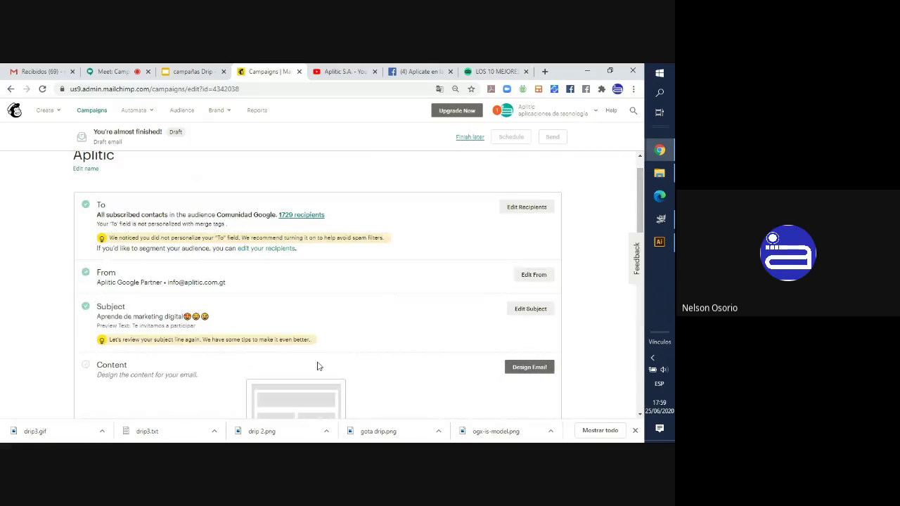
{"action": "scroll", "coordinate": [488, 335], "scroll_direction": "down", "scroll_amount": 2}
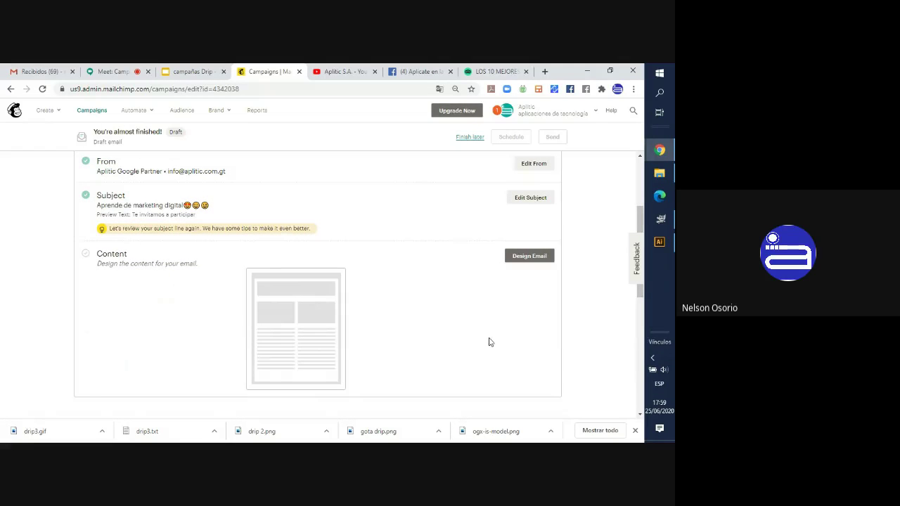
{"action": "left_click", "coordinate": [512, 262]}
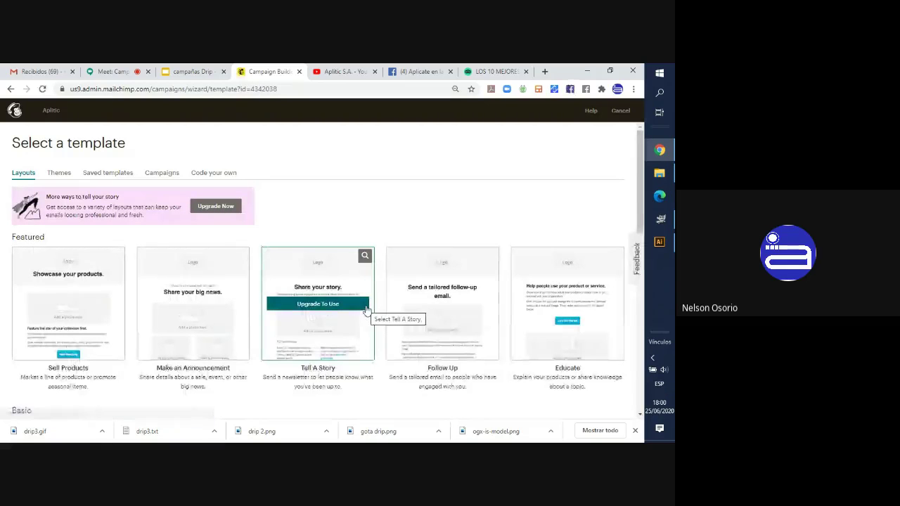
- Look at the saved templates and examine the Featured and Basic layouts available for the email
{"action": "left_click", "coordinate": [107, 172]}
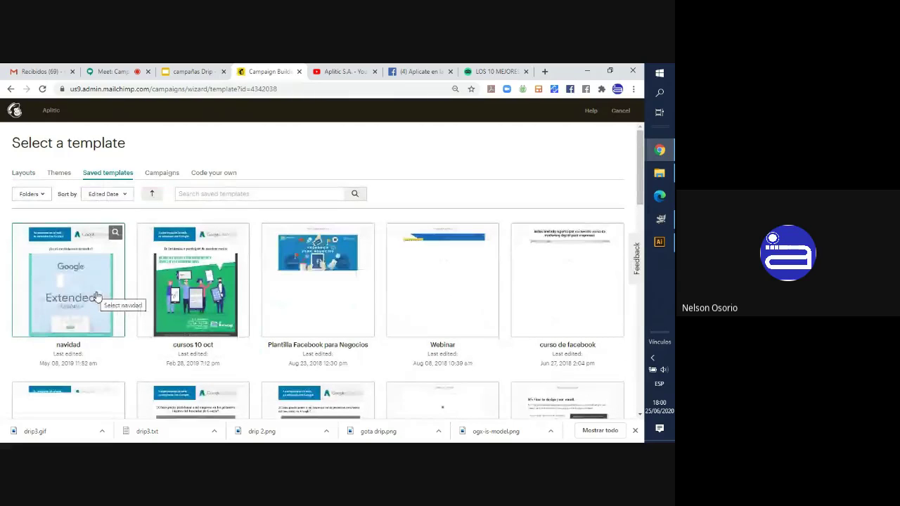
{"action": "left_click", "coordinate": [23, 176]}
{"action": "scroll", "coordinate": [91, 287], "scroll_direction": "down", "scroll_amount": 1}
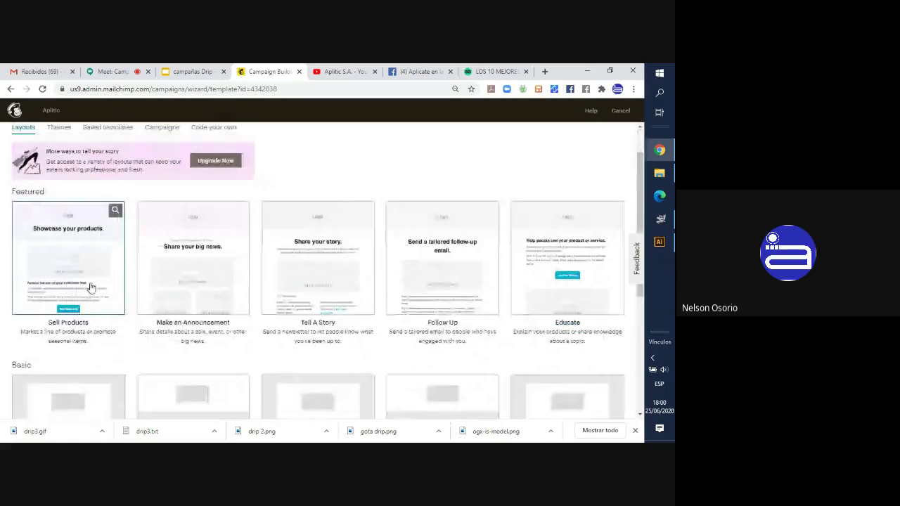
{"action": "scroll", "coordinate": [91, 287], "scroll_direction": "down", "scroll_amount": 1}
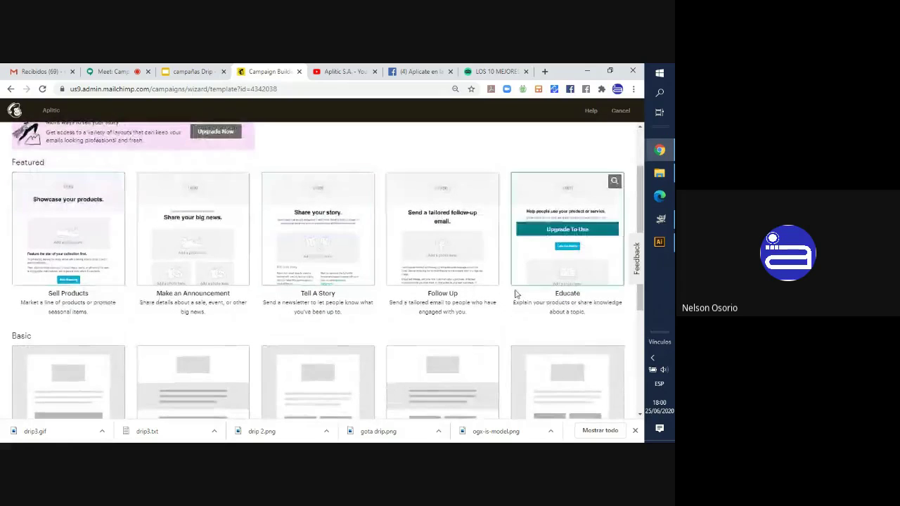
{"action": "scroll", "coordinate": [515, 294], "scroll_direction": "down", "scroll_amount": 5}
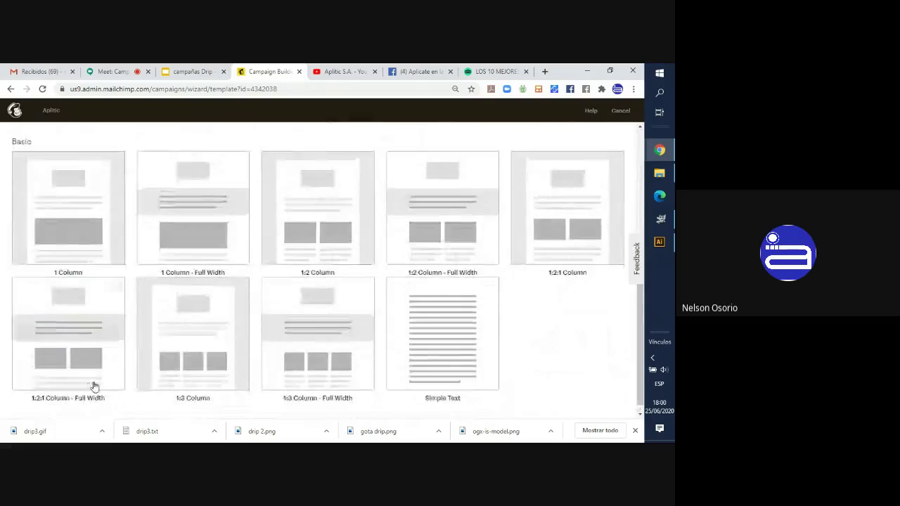
{"action": "scroll", "coordinate": [81, 271], "scroll_direction": "up", "scroll_amount": 1}
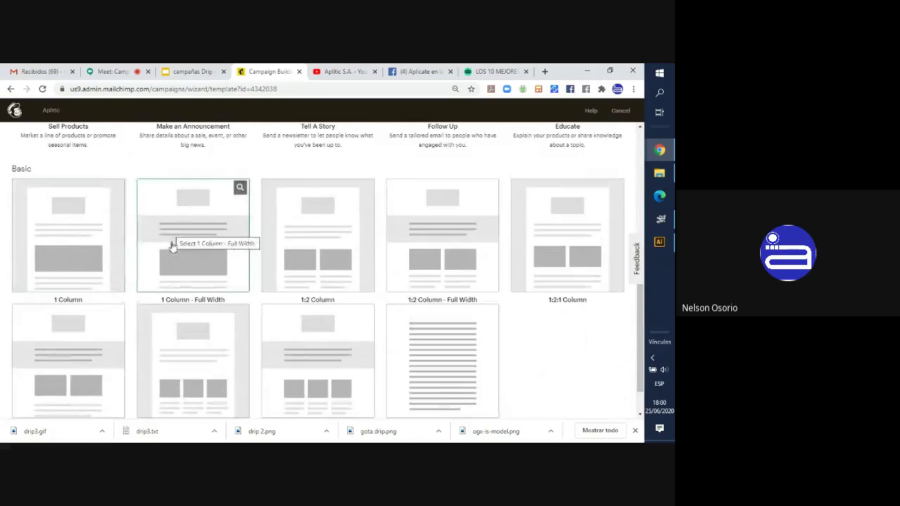
{"action": "scroll", "coordinate": [417, 267], "scroll_direction": "down", "scroll_amount": 1}
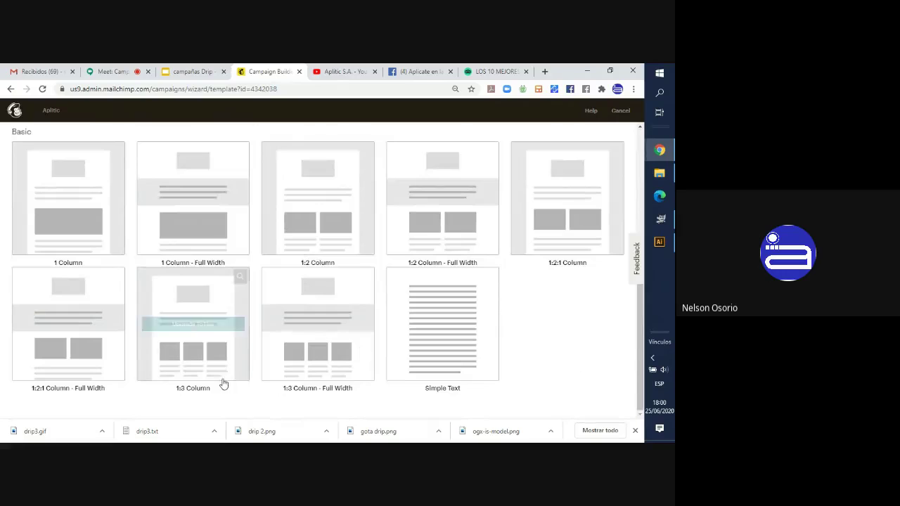
{"action": "scroll", "coordinate": [223, 383], "scroll_direction": "up", "scroll_amount": 4}
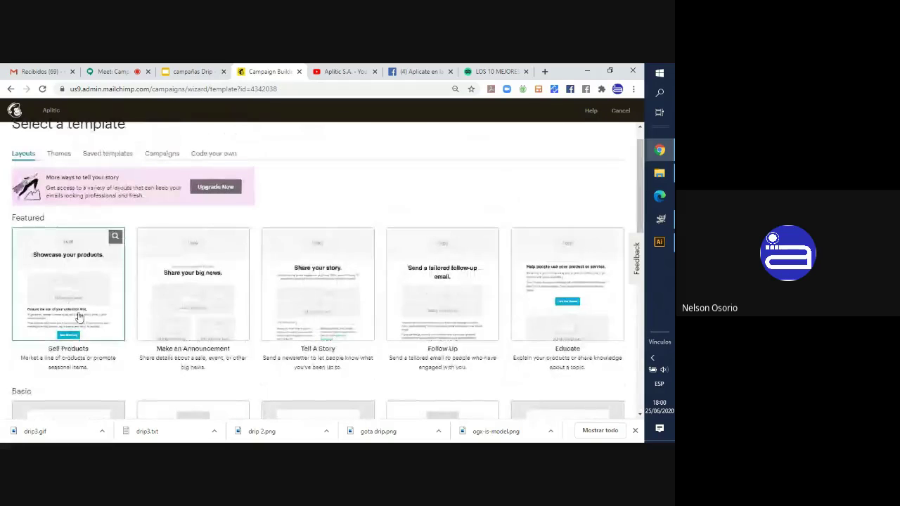
{"action": "scroll", "coordinate": [76, 313], "scroll_direction": "down", "scroll_amount": 1}
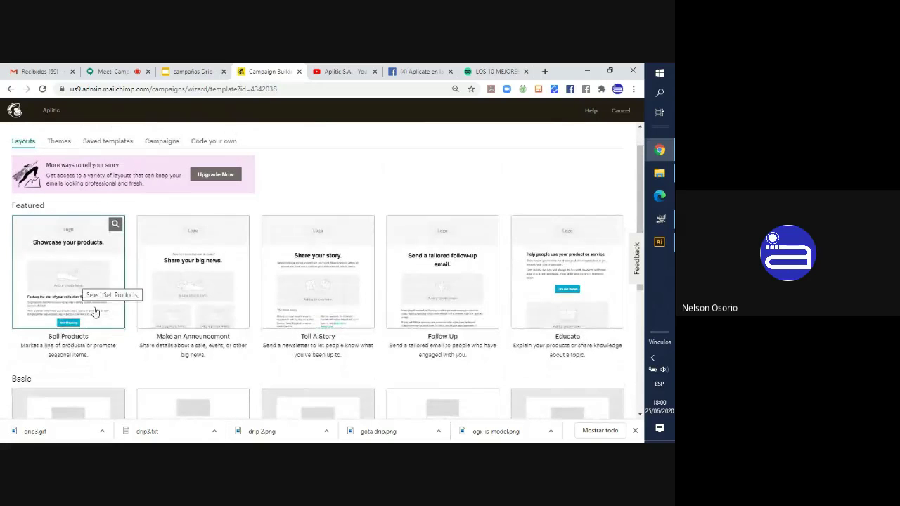
{"action": "scroll", "coordinate": [187, 292], "scroll_direction": "down", "scroll_amount": 1}
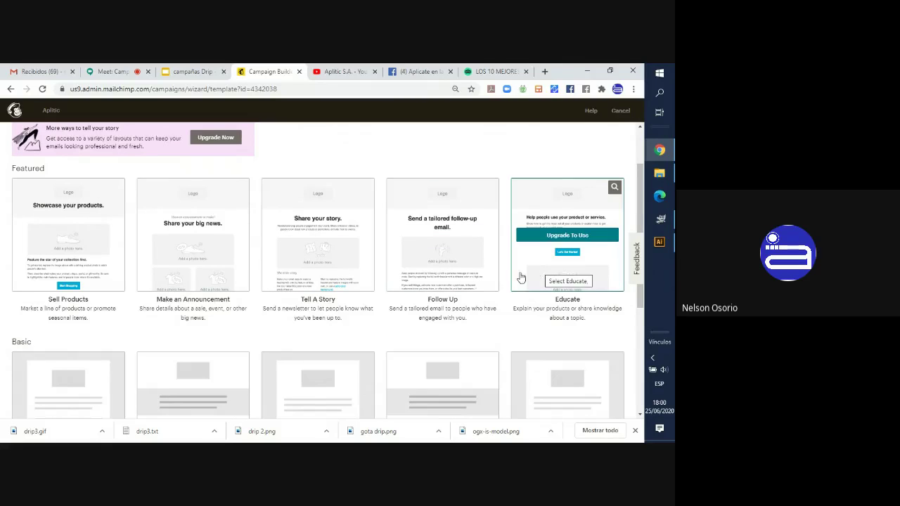
{"action": "scroll", "coordinate": [195, 282], "scroll_direction": "up", "scroll_amount": 2}
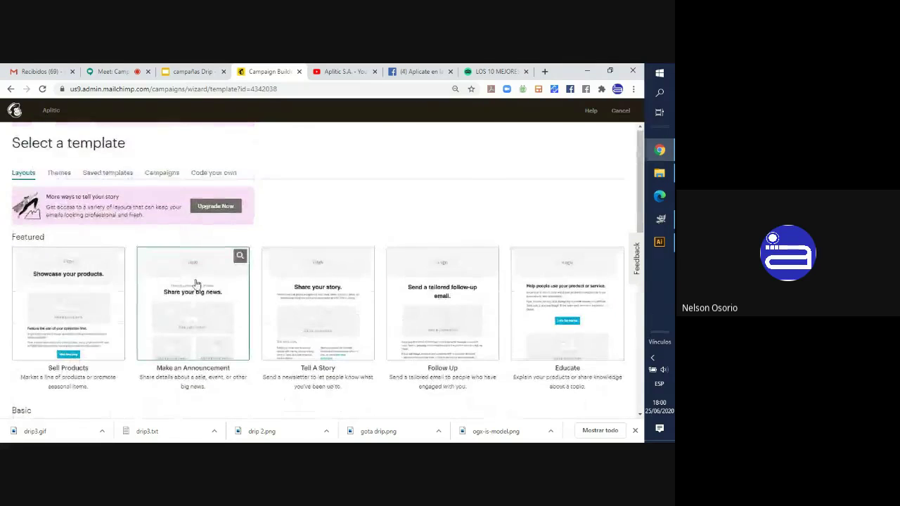
- Apply the saved "Adwords" template to the email
{"action": "left_click", "coordinate": [115, 176]}
{"action": "scroll", "coordinate": [191, 291], "scroll_direction": "down", "scroll_amount": 3}
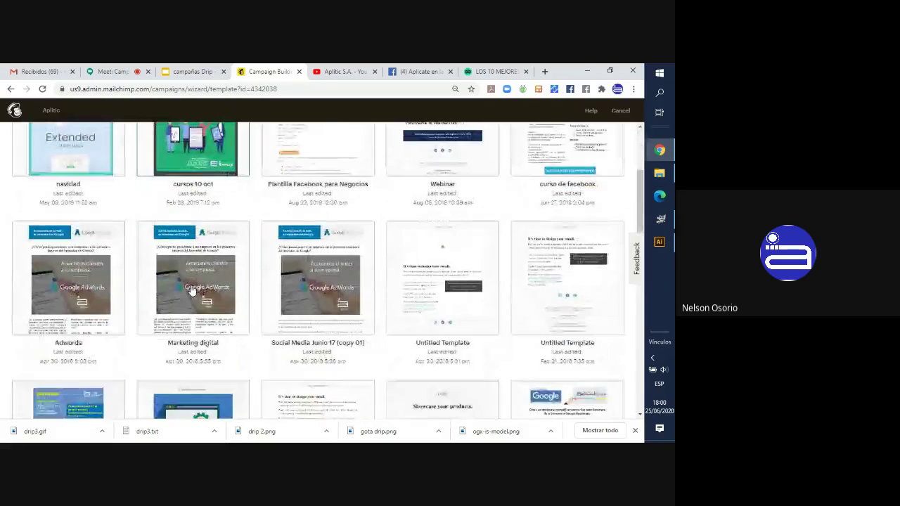
{"action": "left_click", "coordinate": [90, 267]}
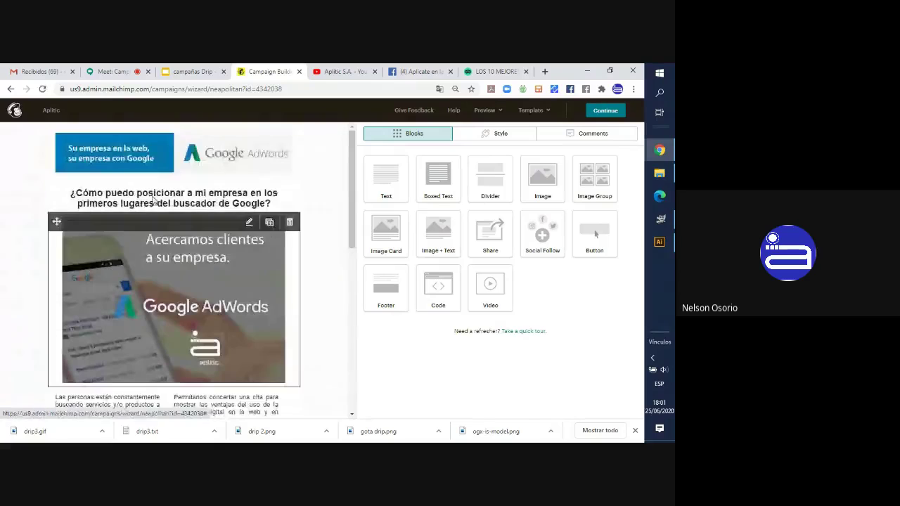
- Examine the template's content blocks, from the header and Google AdWords image down to the contact banner and social links
{"action": "mouse_move", "coordinate": [137, 160]}
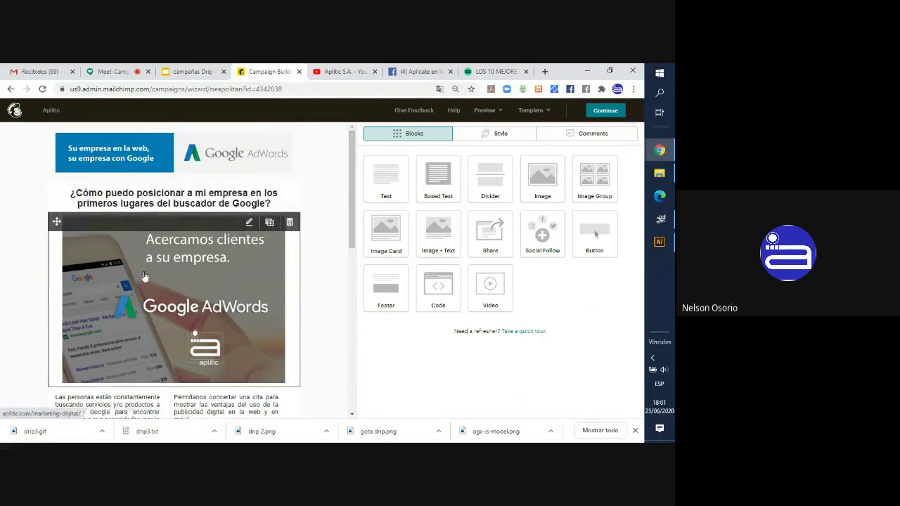
{"action": "scroll", "coordinate": [163, 176], "scroll_direction": "down", "scroll_amount": 1}
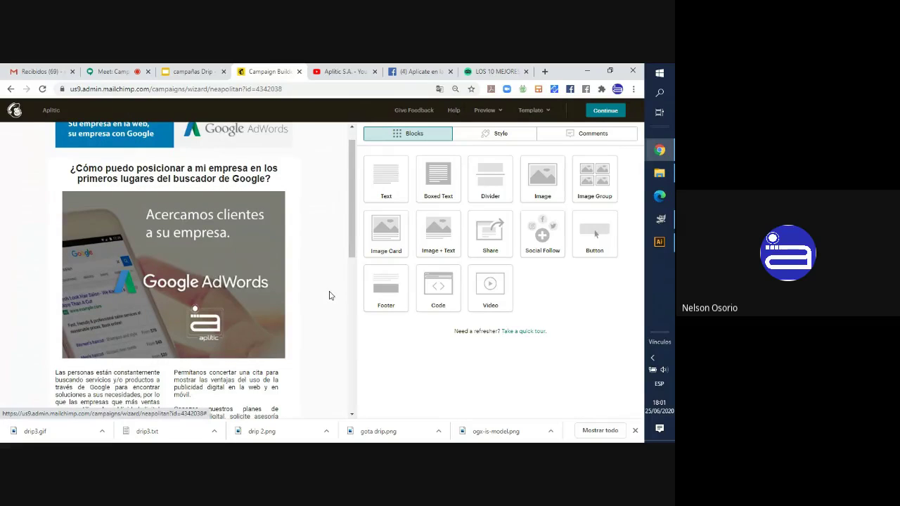
{"action": "scroll", "coordinate": [330, 295], "scroll_direction": "down", "scroll_amount": 2}
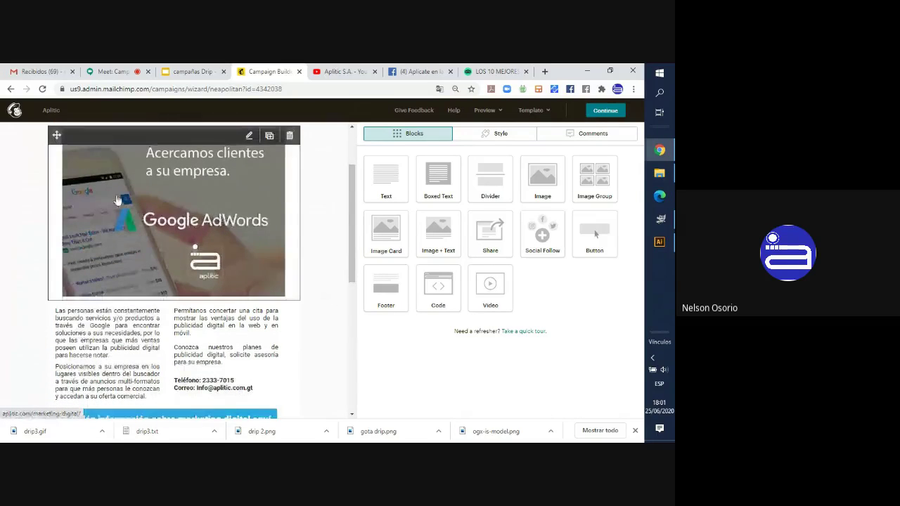
{"action": "scroll", "coordinate": [149, 251], "scroll_direction": "down", "scroll_amount": 1}
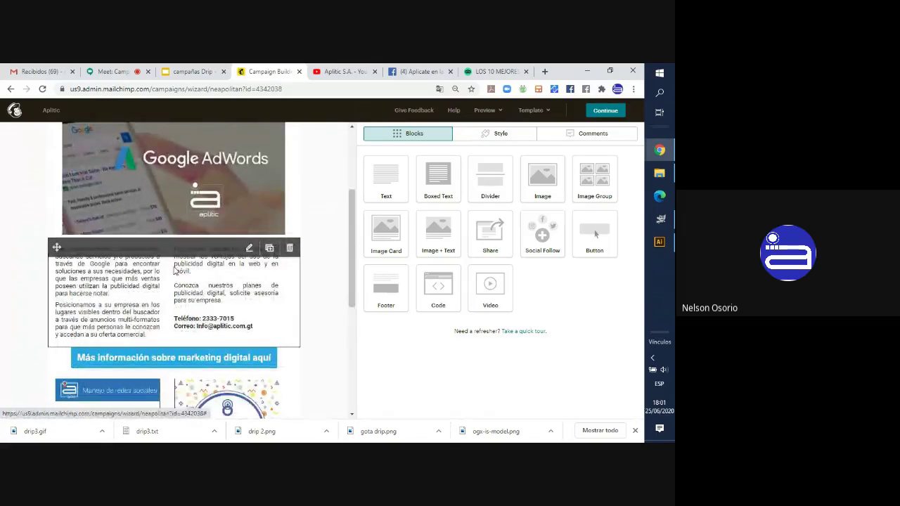
{"action": "scroll", "coordinate": [174, 270], "scroll_direction": "down", "scroll_amount": 2}
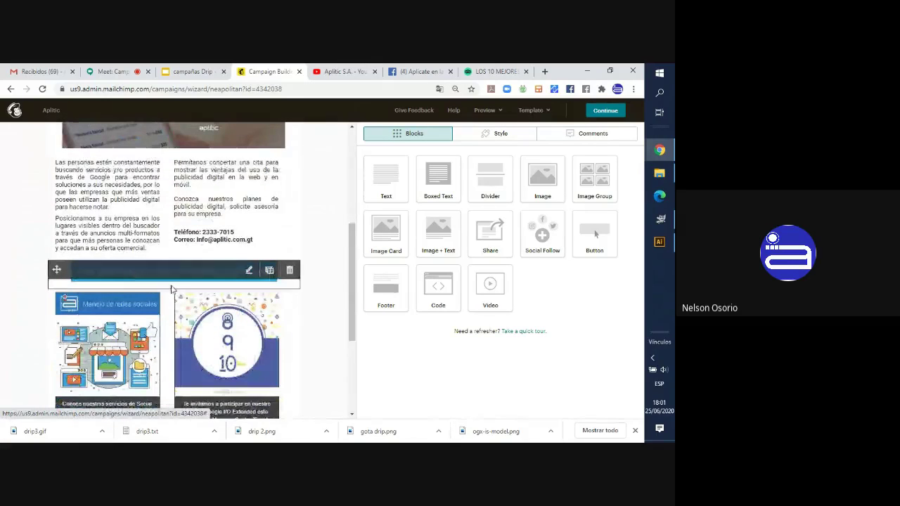
{"action": "scroll", "coordinate": [171, 289], "scroll_direction": "down", "scroll_amount": 2}
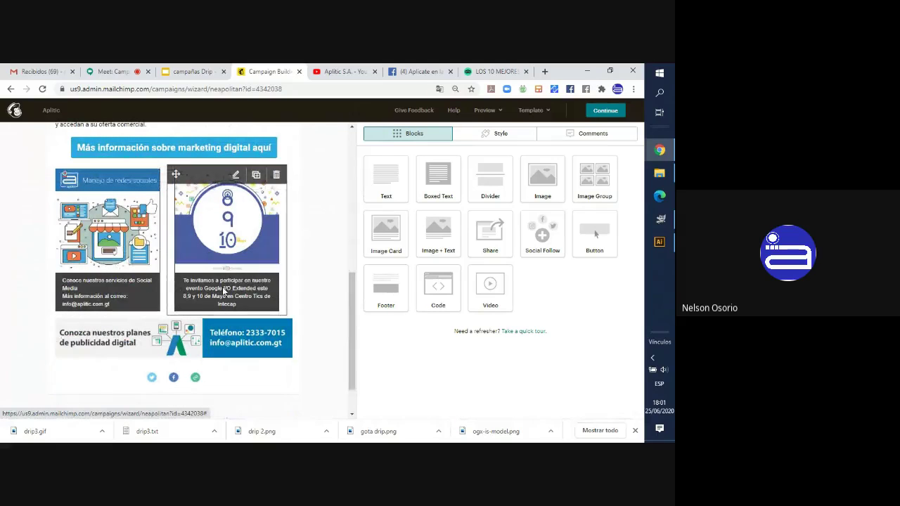
{"action": "scroll", "coordinate": [225, 284], "scroll_direction": "up", "scroll_amount": 1}
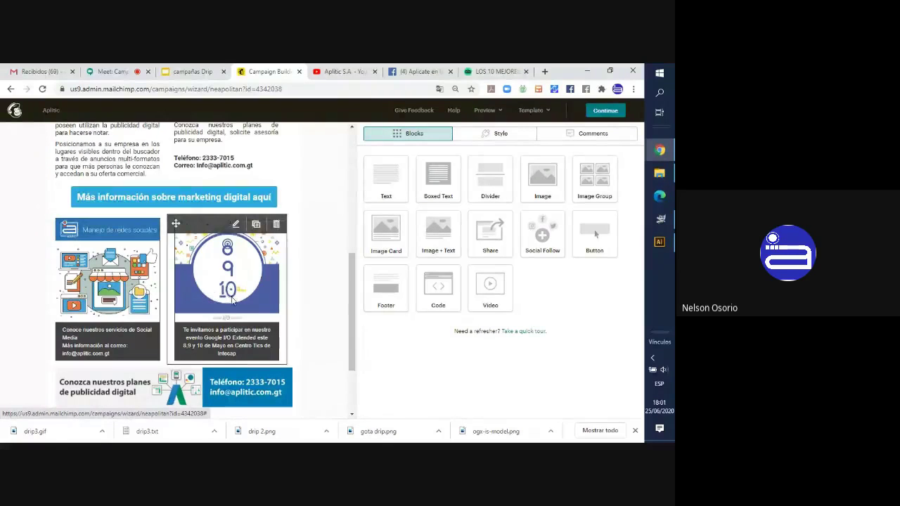
- Insert an Image Card block between the Google AdWords image and the two-column text
{"action": "scroll", "coordinate": [239, 300], "scroll_direction": "up", "scroll_amount": 3}
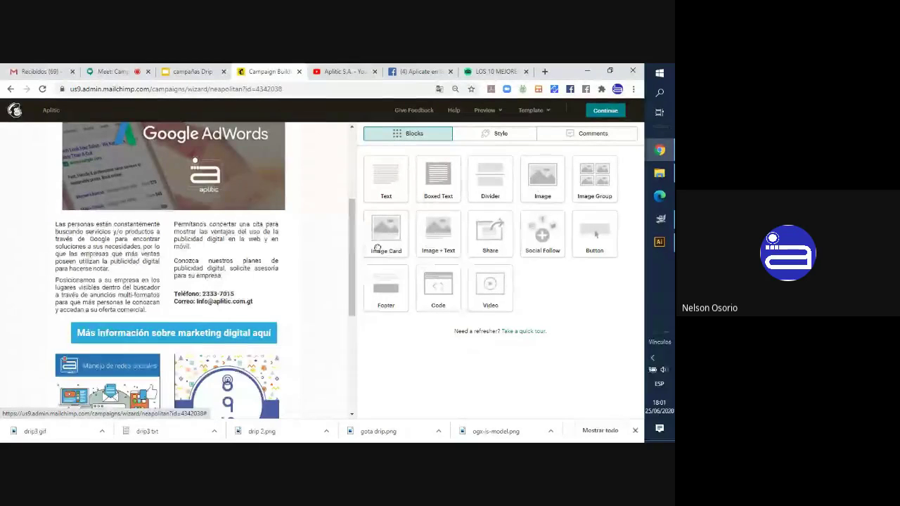
{"action": "left_click_drag", "start_coordinate": [385, 239], "coordinate": [194, 232]}
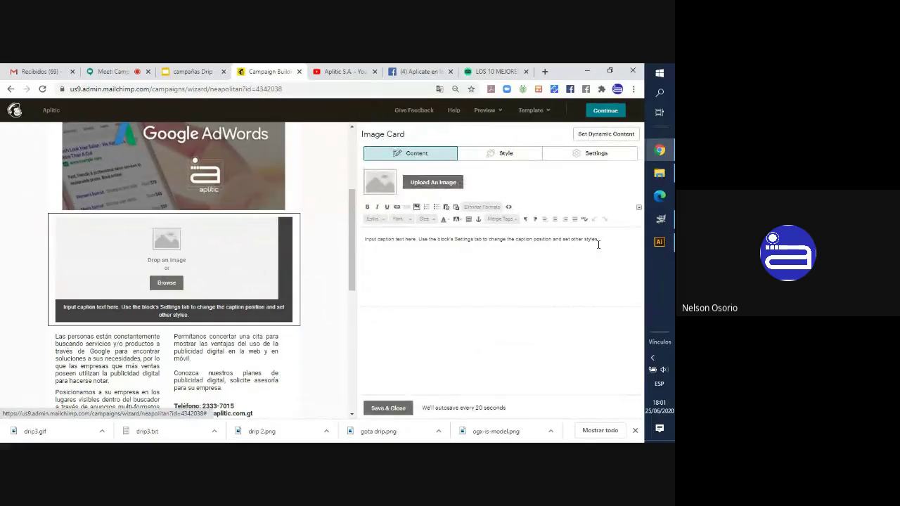
- Replace the Image Card's placeholder caption with "participa en nuestros cursos"
{"action": "left_click_drag", "start_coordinate": [598, 243], "coordinate": [350, 241]}
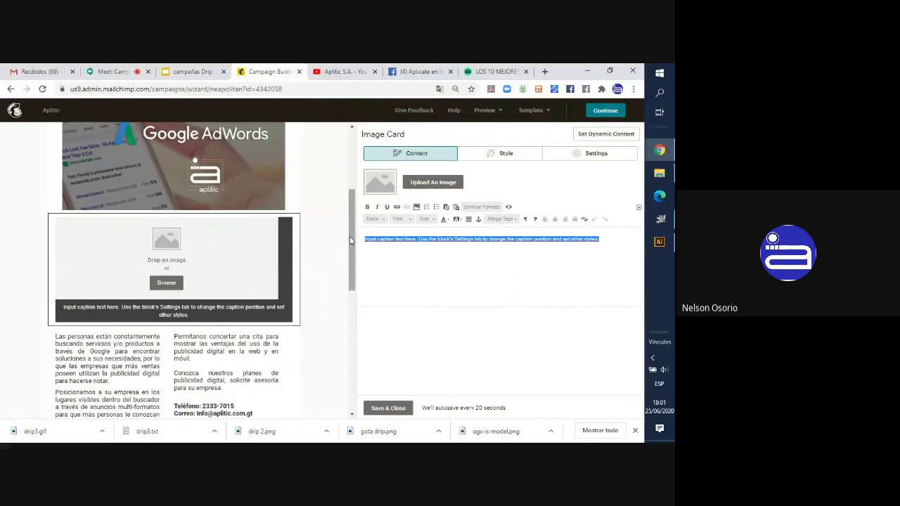
{"action": "key", "text": "BackSpace"}
{"action": "type", "text": "participa"}
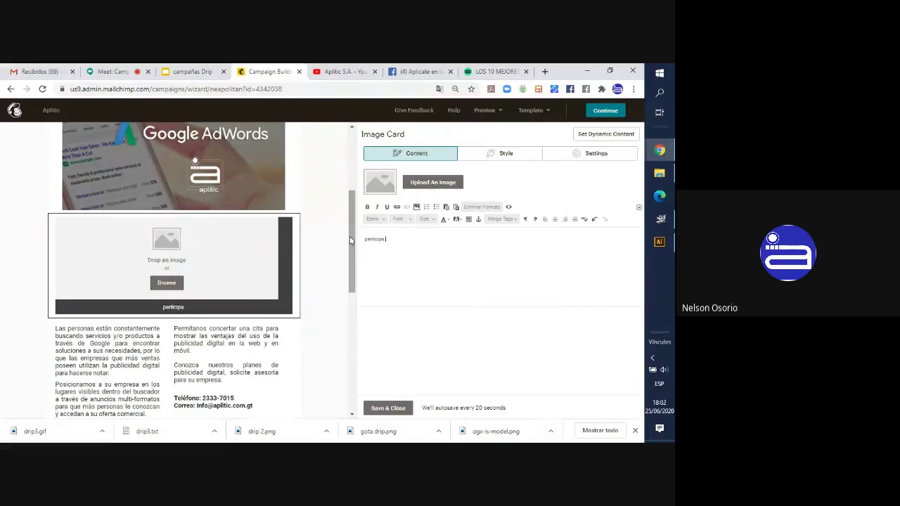
{"action": "type", "text": " en nuestros cursos"}
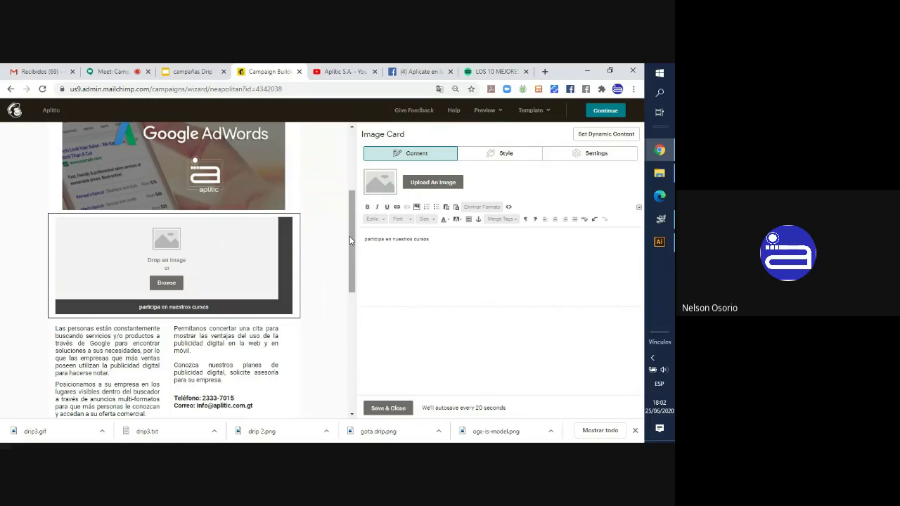
{"action": "scroll", "coordinate": [349, 240], "scroll_direction": "up", "scroll_amount": 1}
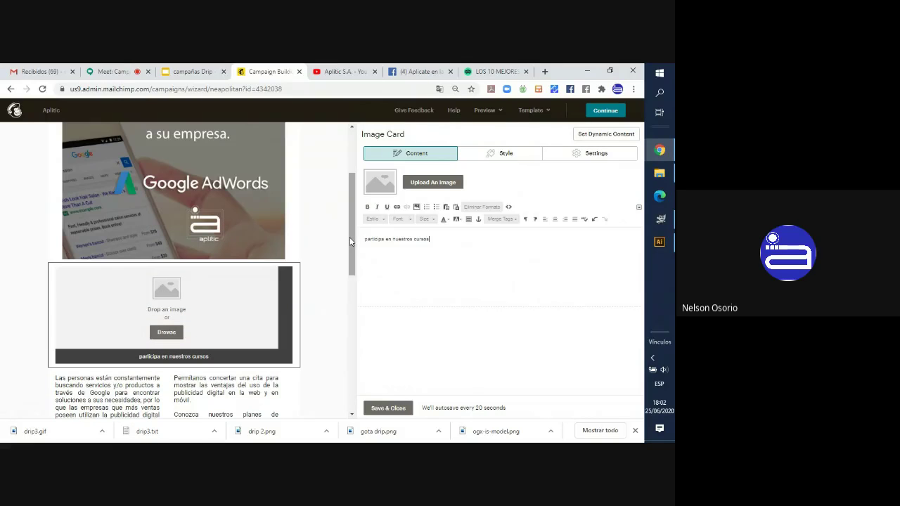
{"action": "scroll", "coordinate": [181, 269], "scroll_direction": "down", "scroll_amount": 1}
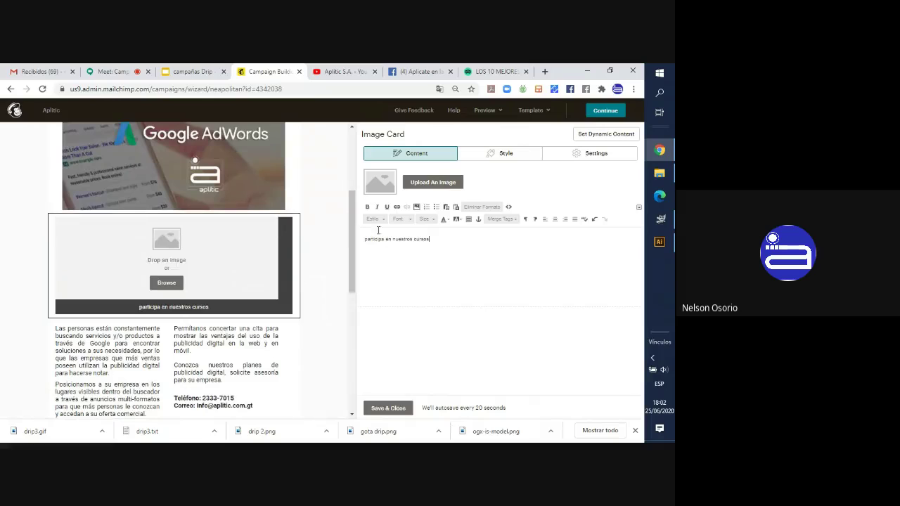
- Insert the "Bootcamp de redes sociales" picture from the stored files into the Image Card and save the block
{"action": "left_click", "coordinate": [416, 188]}
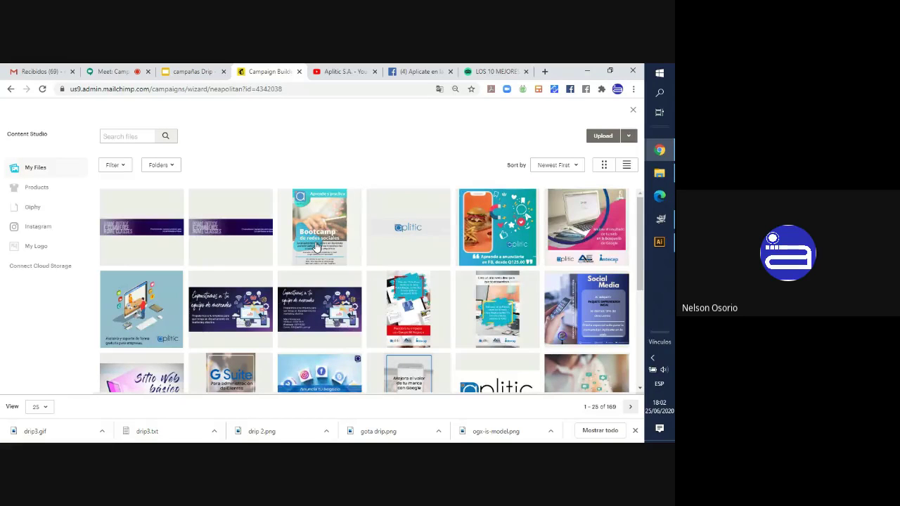
{"action": "left_click", "coordinate": [316, 245]}
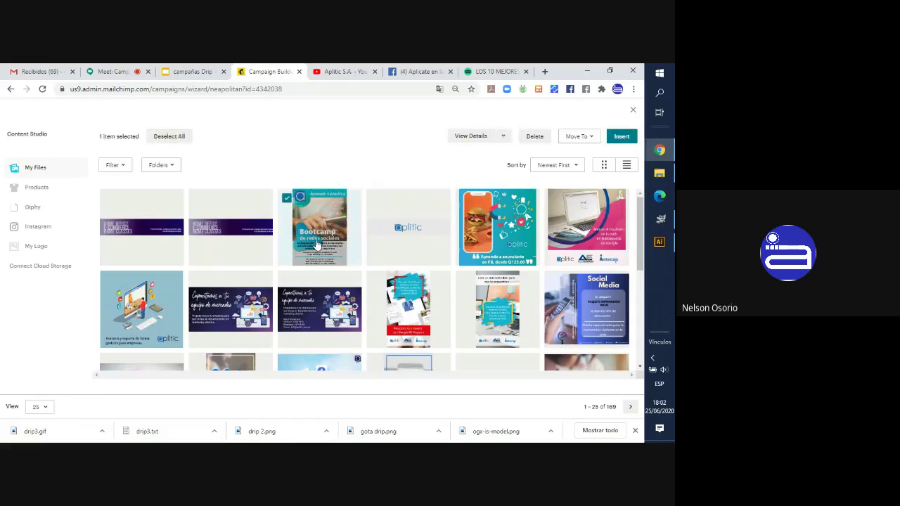
{"action": "left_click", "coordinate": [621, 137]}
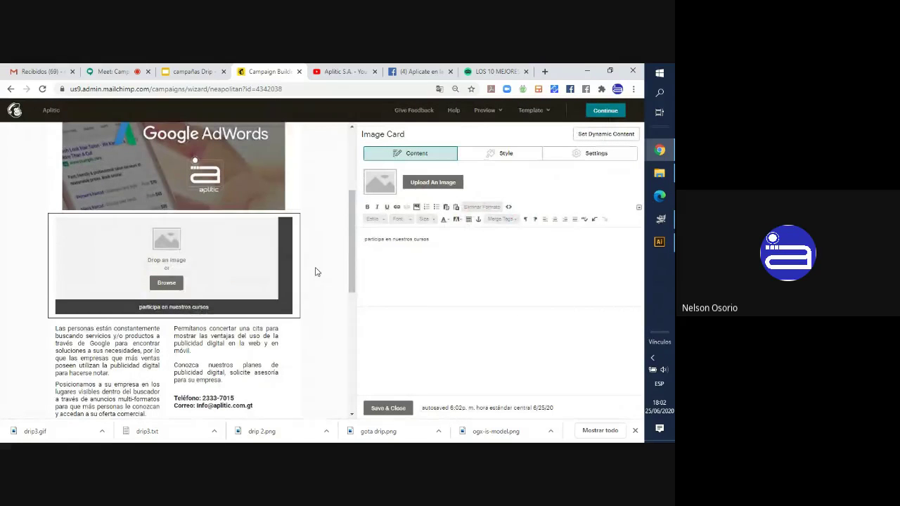
{"action": "scroll", "coordinate": [316, 272], "scroll_direction": "down", "scroll_amount": 3}
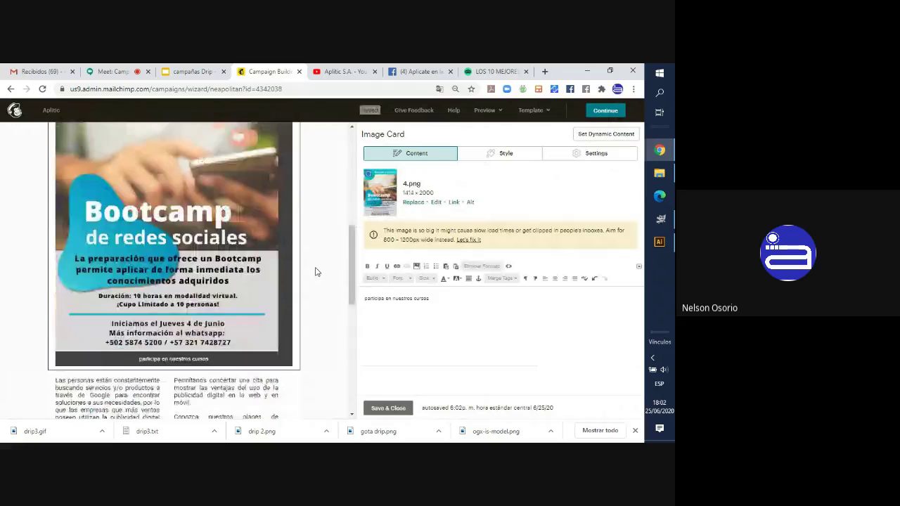
{"action": "left_click", "coordinate": [388, 408]}
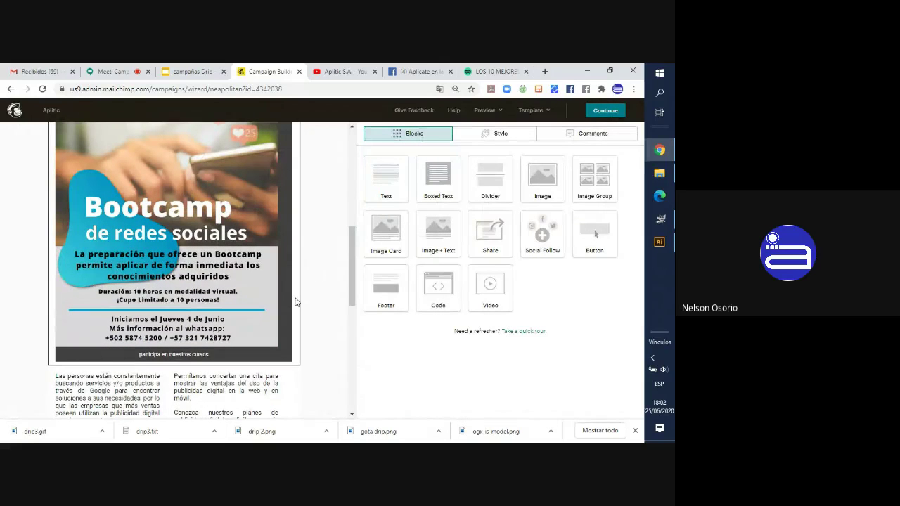
- Examine the email layout around the new Image Card, from the header and Google AdWords image down to the two-column image blocks
{"action": "scroll", "coordinate": [295, 302], "scroll_direction": "up", "scroll_amount": 5}
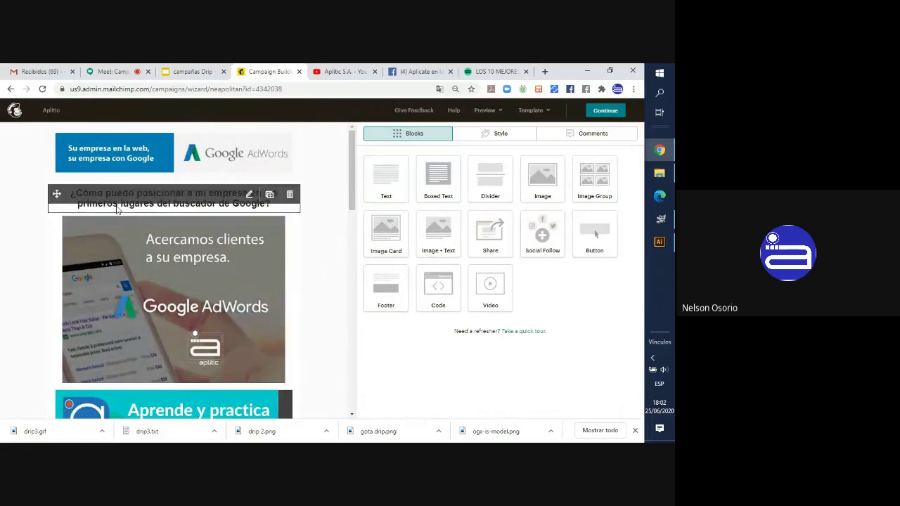
{"action": "scroll", "coordinate": [143, 255], "scroll_direction": "down", "scroll_amount": 1}
{"action": "scroll", "coordinate": [144, 254], "scroll_direction": "down", "scroll_amount": 1}
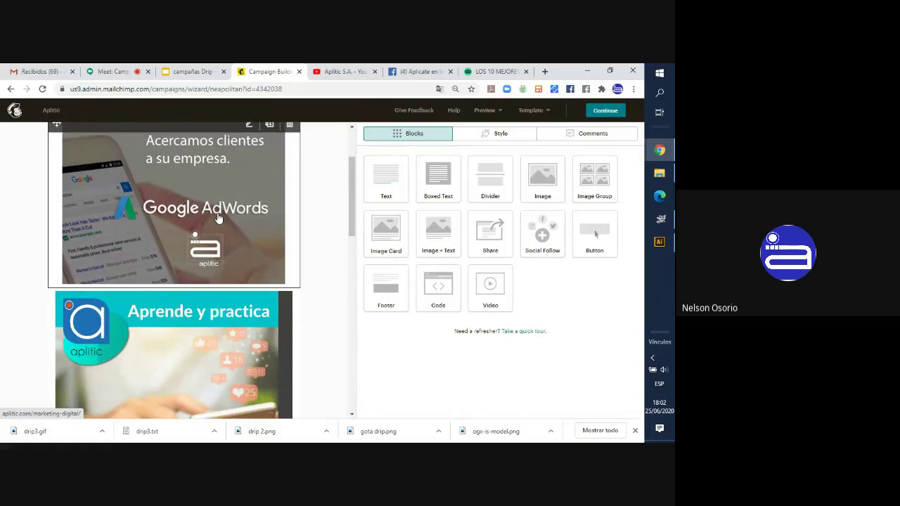
{"action": "scroll", "coordinate": [218, 218], "scroll_direction": "up", "scroll_amount": 1}
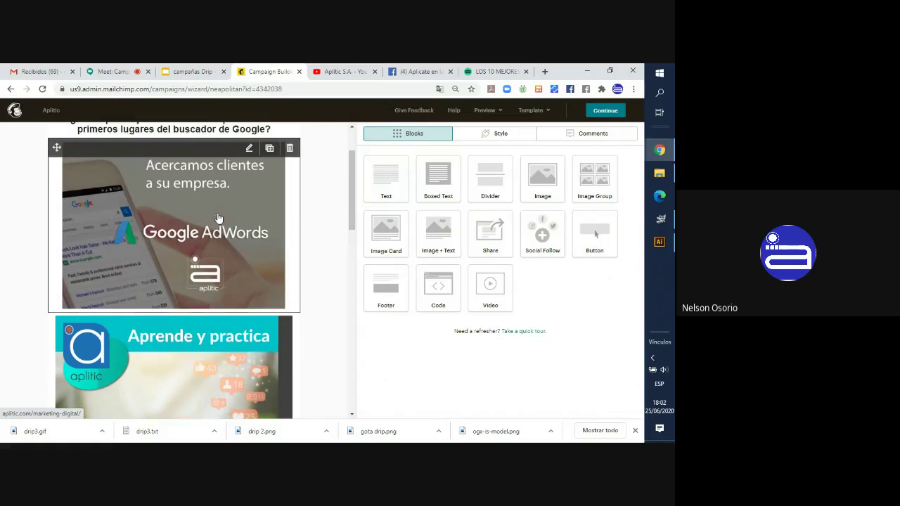
{"action": "scroll", "coordinate": [260, 242], "scroll_direction": "down", "scroll_amount": 5}
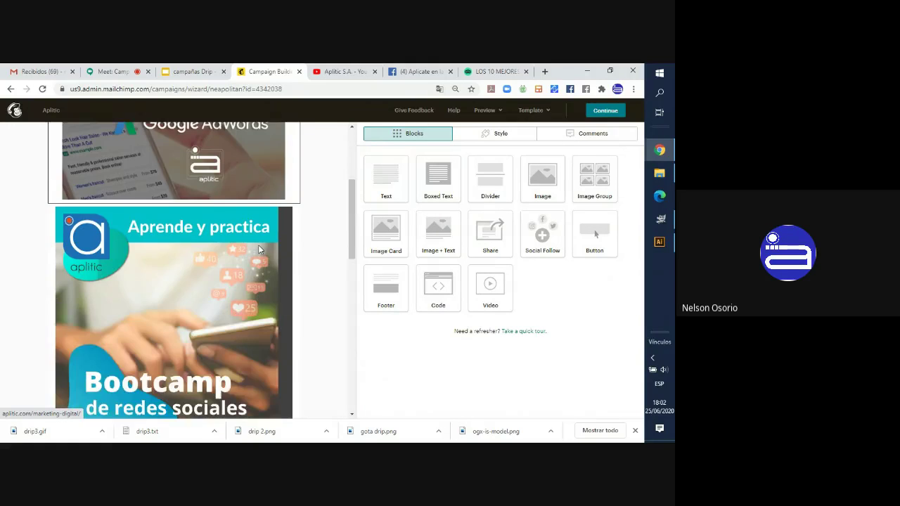
{"action": "scroll", "coordinate": [246, 309], "scroll_direction": "down", "scroll_amount": 5}
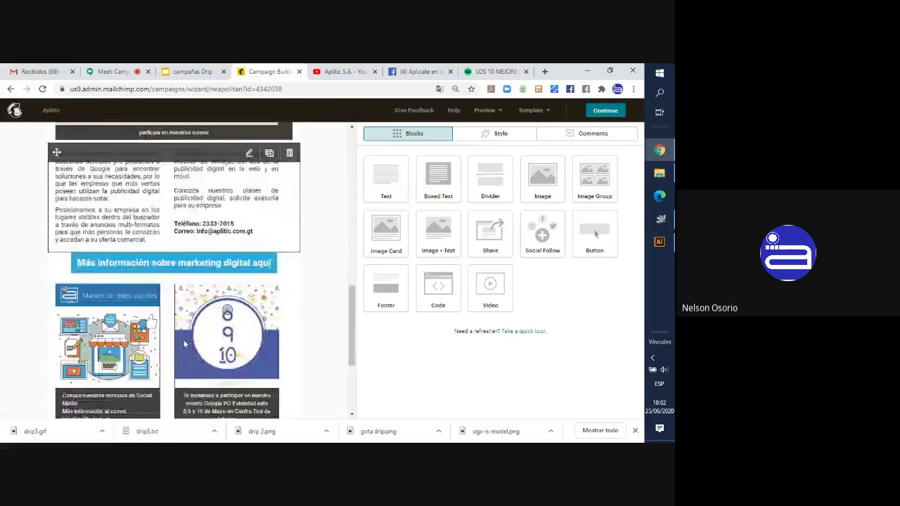
{"action": "scroll", "coordinate": [286, 256], "scroll_direction": "up", "scroll_amount": 5}
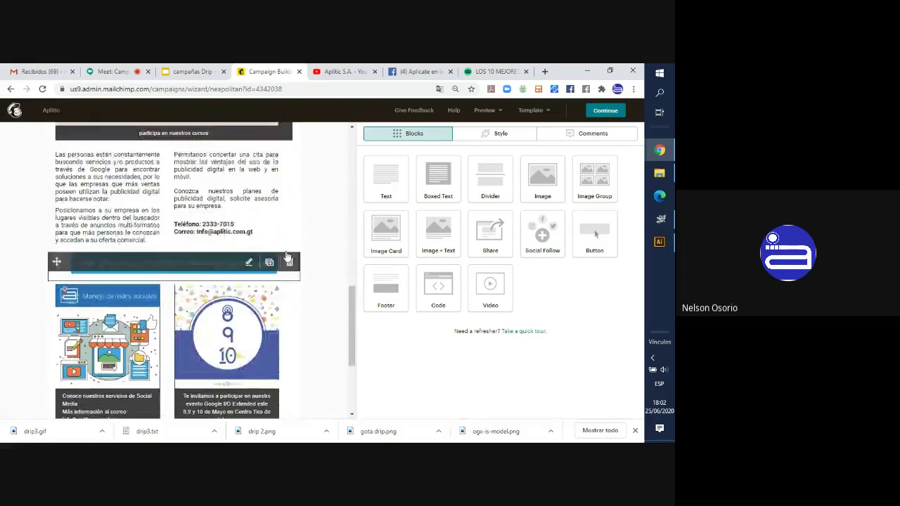
{"action": "scroll", "coordinate": [286, 256], "scroll_direction": "up", "scroll_amount": 2}
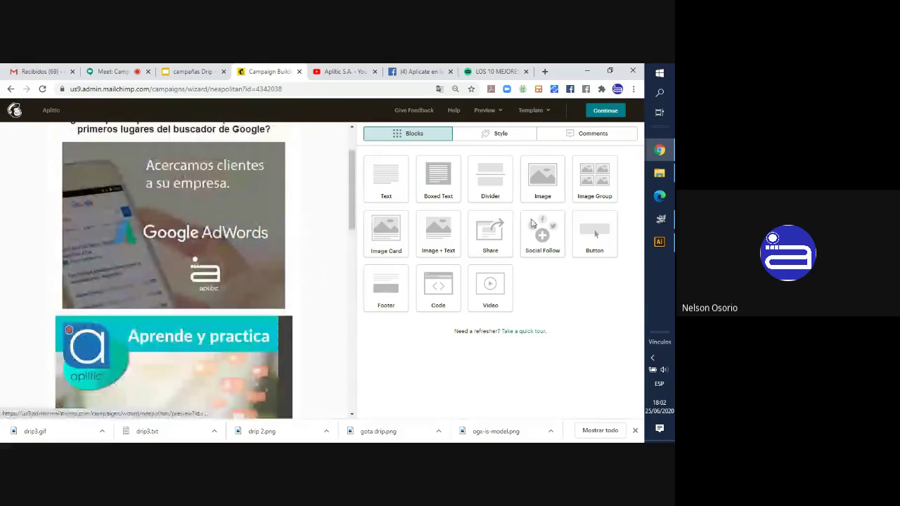
- Continue to the campaign overview and review its recipients, sender, subject, content, social post and tracking sections
{"action": "left_click", "coordinate": [605, 110]}
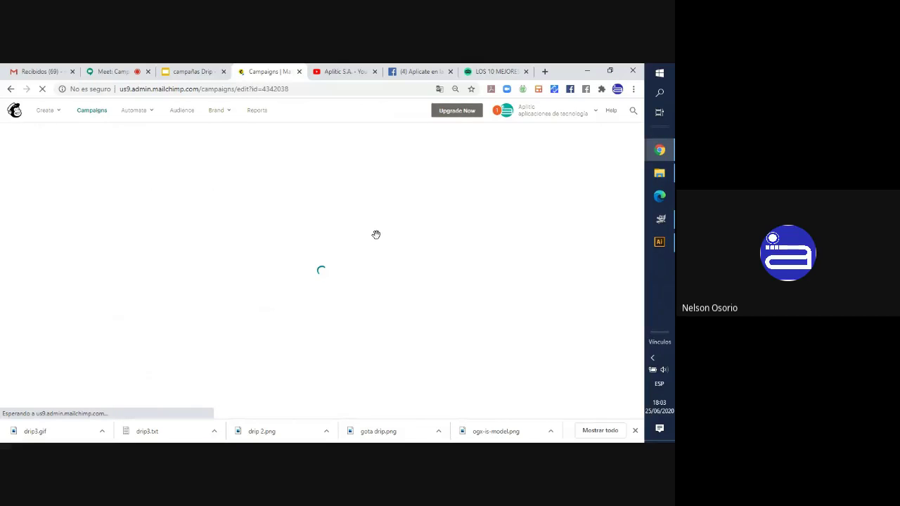
{"action": "scroll", "coordinate": [376, 236], "scroll_direction": "down", "scroll_amount": 2}
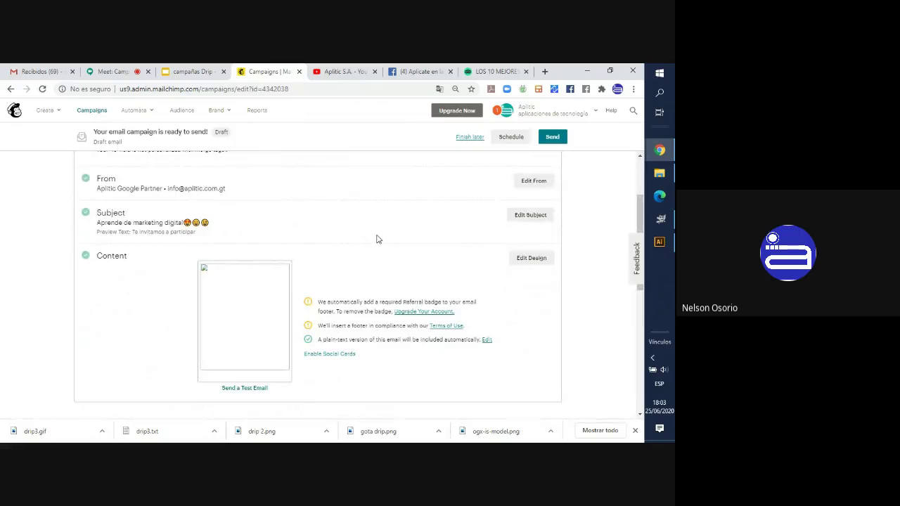
{"action": "scroll", "coordinate": [376, 238], "scroll_direction": "down", "scroll_amount": 3}
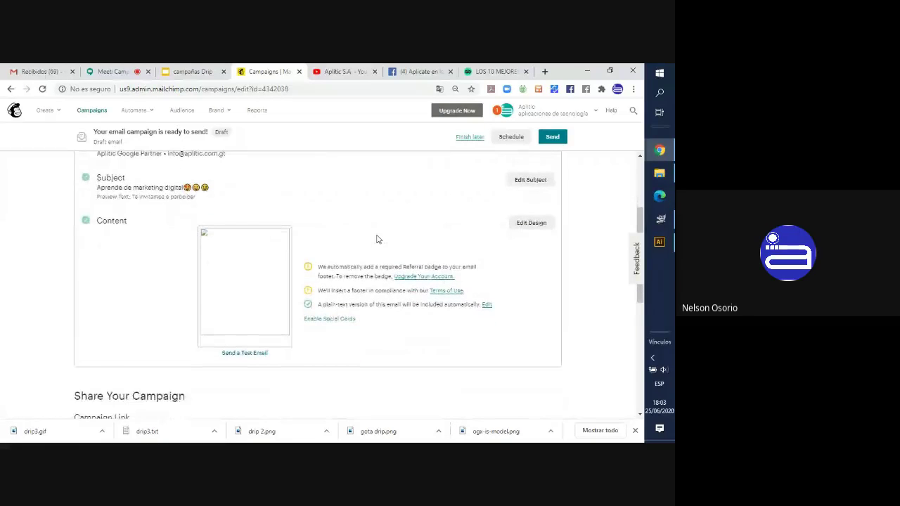
{"action": "scroll", "coordinate": [372, 243], "scroll_direction": "down", "scroll_amount": 3}
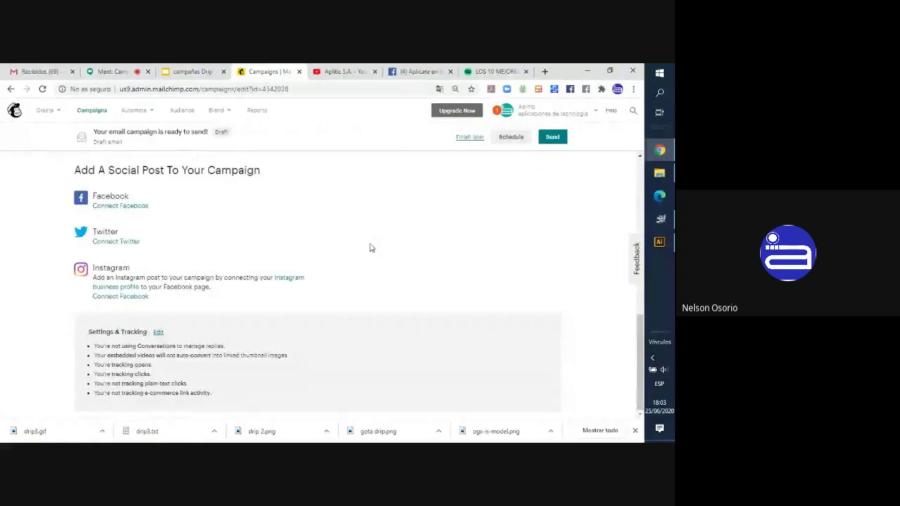
{"action": "scroll", "coordinate": [371, 249], "scroll_direction": "up", "scroll_amount": 5}
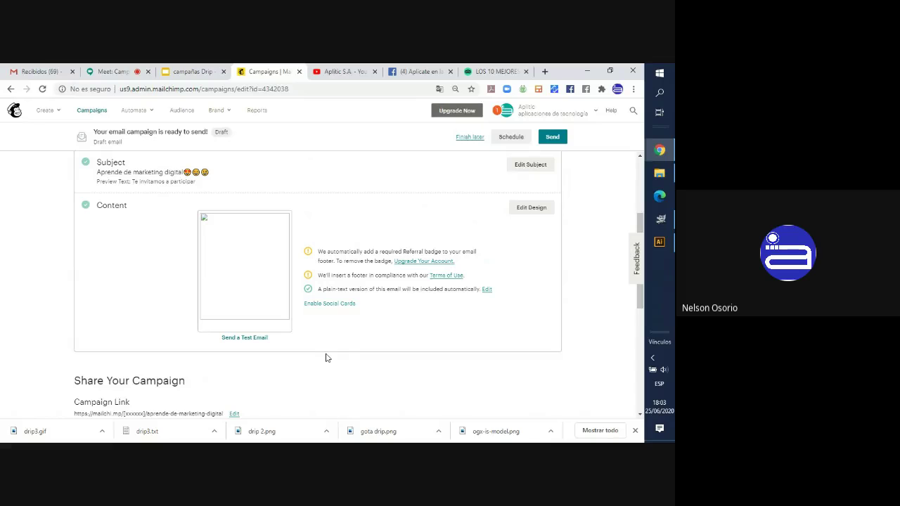
{"action": "scroll", "coordinate": [325, 357], "scroll_direction": "up", "scroll_amount": 2}
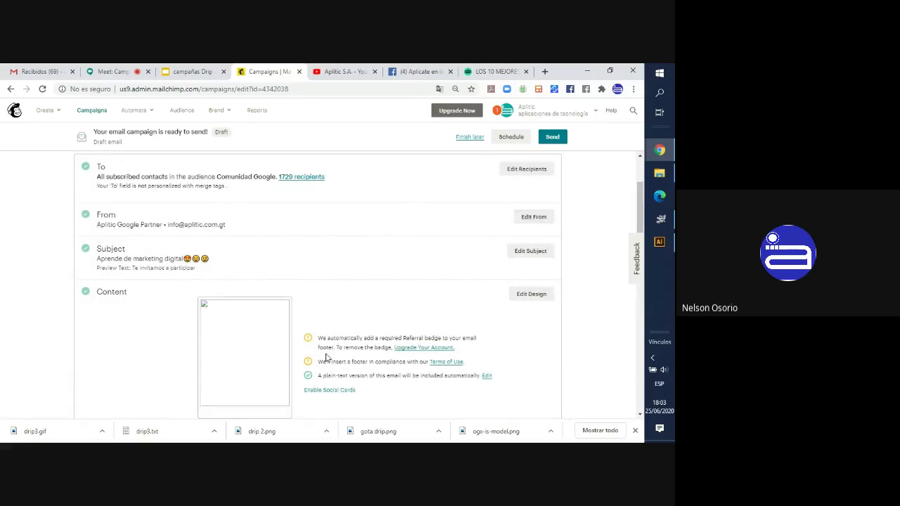
{"action": "scroll", "coordinate": [325, 358], "scroll_direction": "down", "scroll_amount": 3}
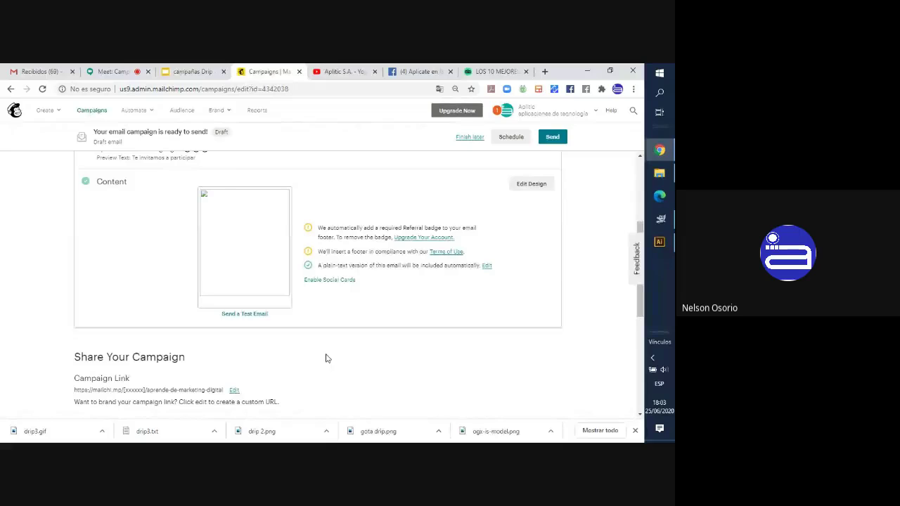
{"action": "scroll", "coordinate": [326, 358], "scroll_direction": "up", "scroll_amount": 2}
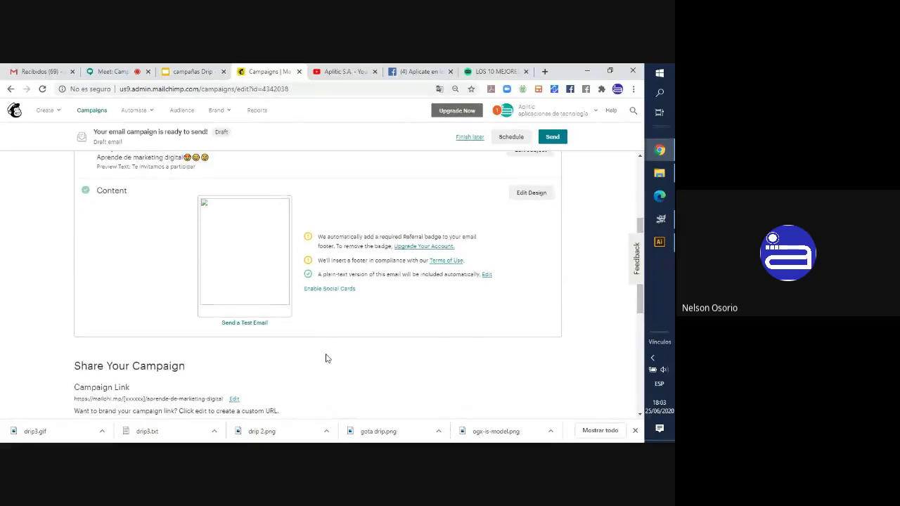
{"action": "scroll", "coordinate": [326, 352], "scroll_direction": "up", "scroll_amount": 1}
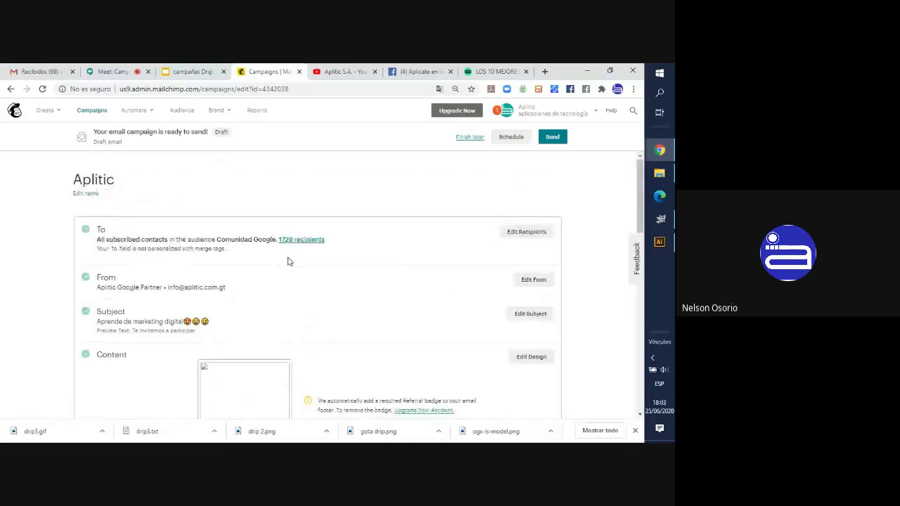
- Open the campaign reports and compare the opens and clicks of the sent campaigns
{"action": "left_click", "coordinate": [254, 111]}
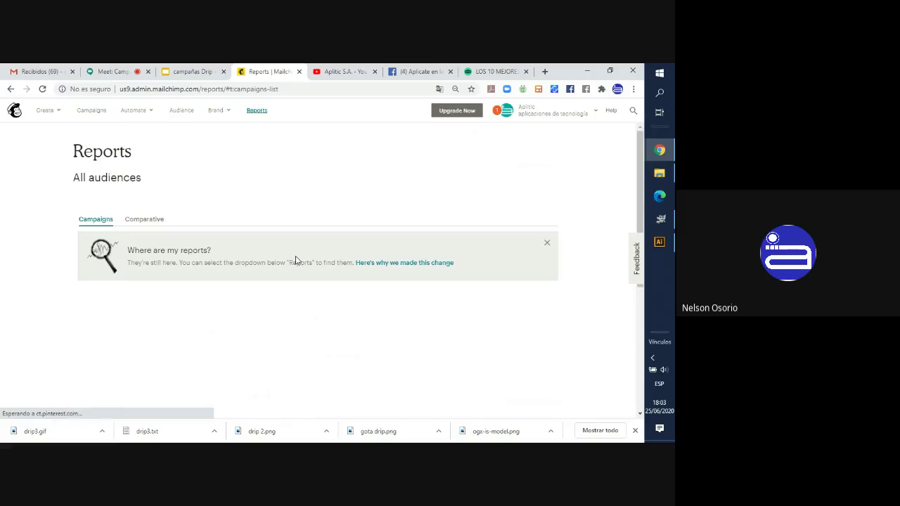
{"action": "scroll", "coordinate": [295, 260], "scroll_direction": "down", "scroll_amount": 5}
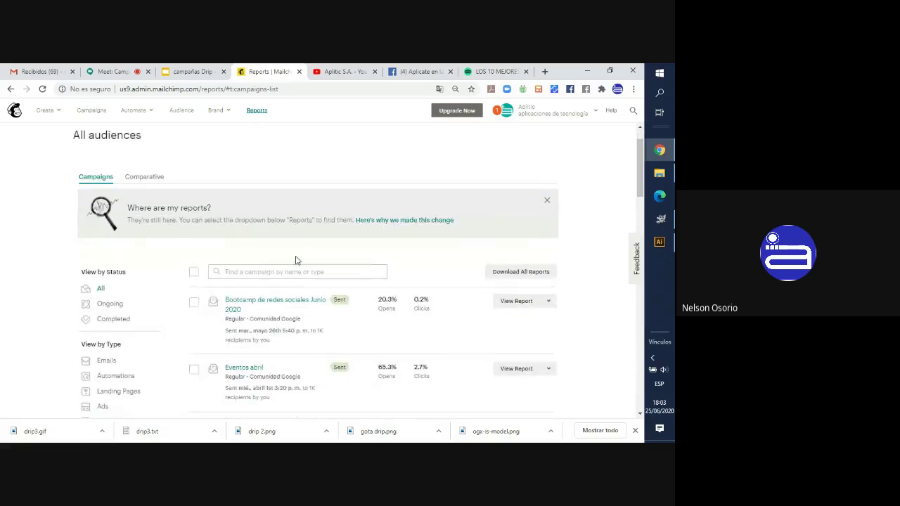
{"action": "scroll", "coordinate": [295, 261], "scroll_direction": "down", "scroll_amount": 1}
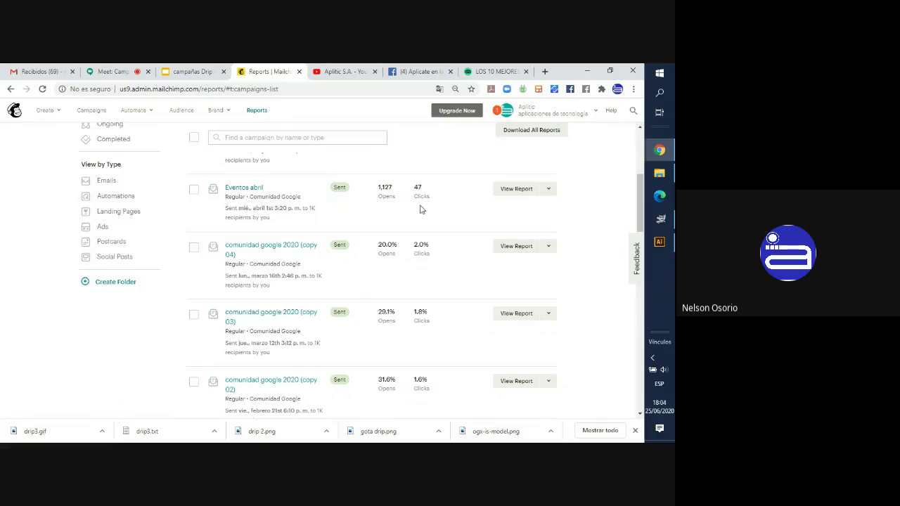
{"action": "scroll", "coordinate": [420, 209], "scroll_direction": "down", "scroll_amount": 1}
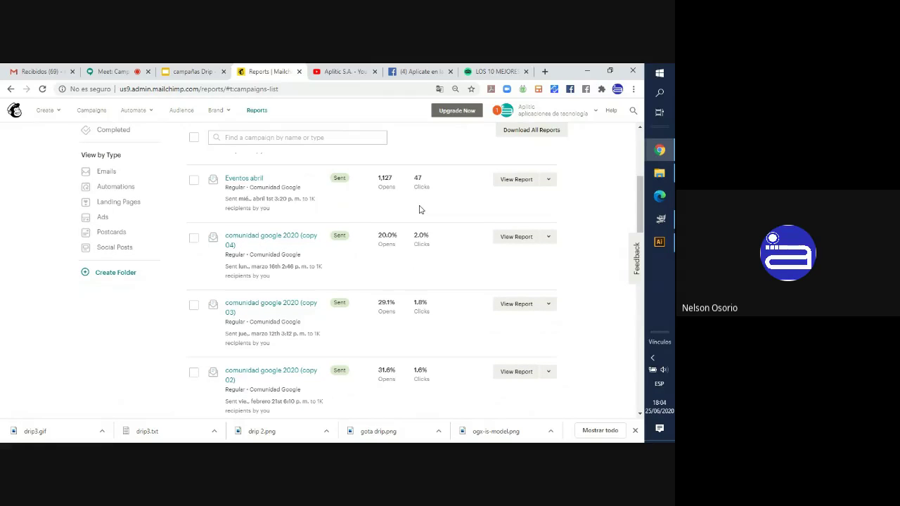
{"action": "scroll", "coordinate": [422, 218], "scroll_direction": "up", "scroll_amount": 1}
{"action": "scroll", "coordinate": [410, 253], "scroll_direction": "up", "scroll_amount": 2}
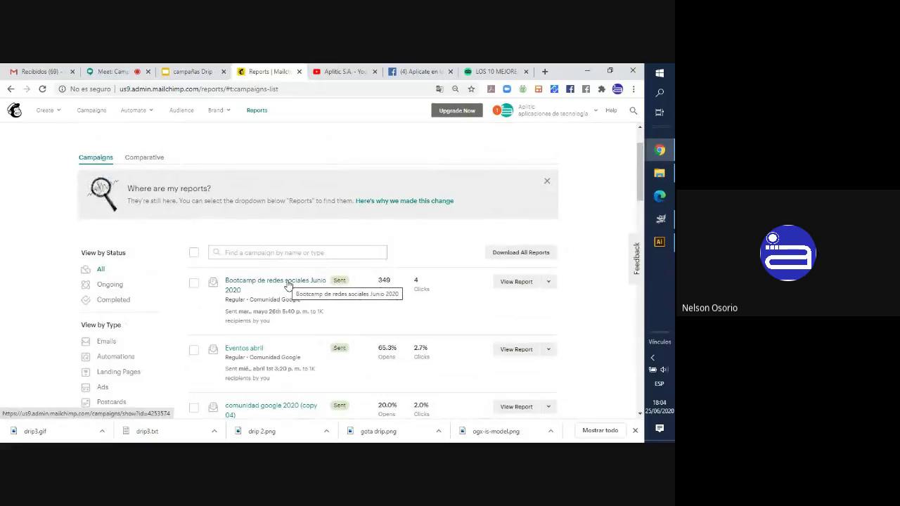
- Return to the campaign list and reopen the "Aplitic" draft for editing
{"action": "left_click", "coordinate": [88, 111]}
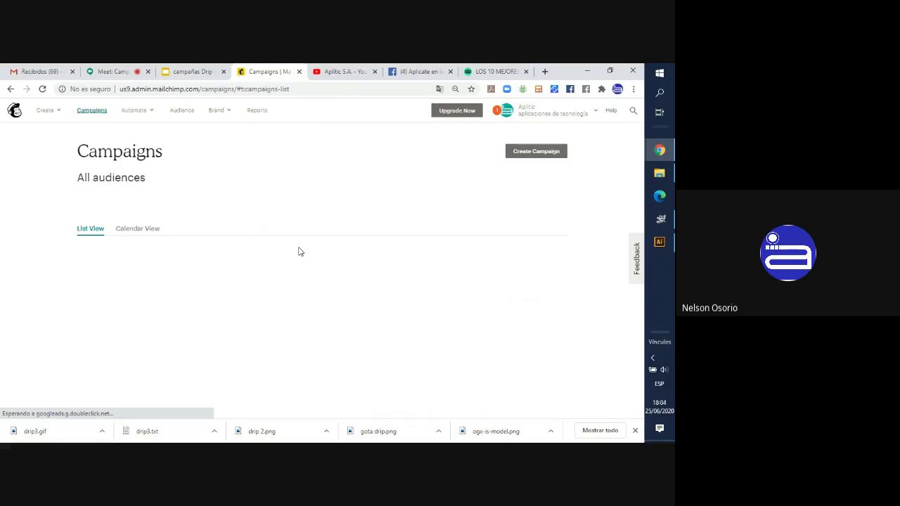
{"action": "scroll", "coordinate": [408, 251], "scroll_direction": "down", "scroll_amount": 1}
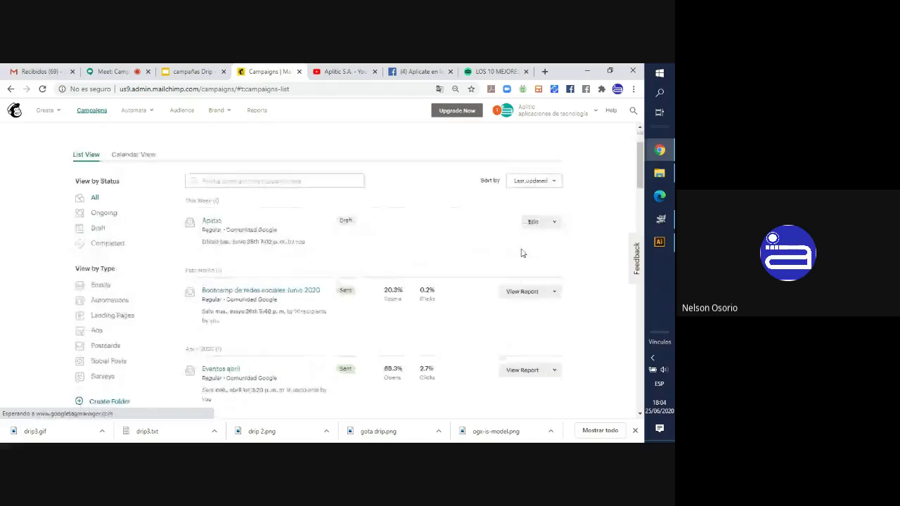
{"action": "left_click", "coordinate": [533, 224]}
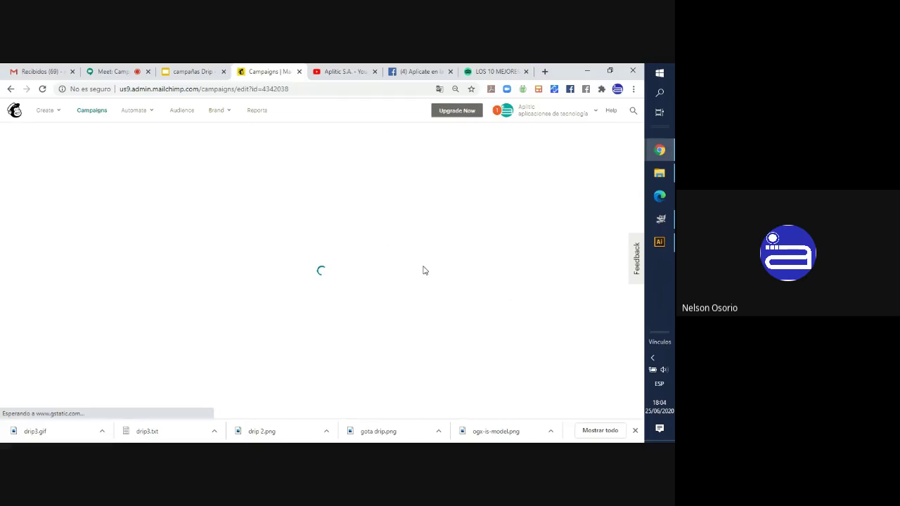
{"action": "scroll", "coordinate": [425, 277], "scroll_direction": "down", "scroll_amount": 1}
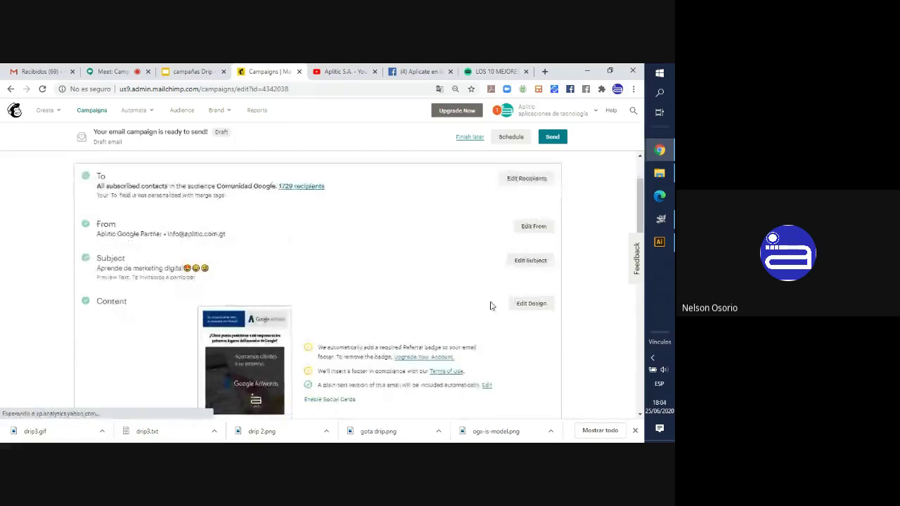
- Review the draft's recipients, sender, subject and content sections and open its email design for editing
{"action": "scroll", "coordinate": [490, 305], "scroll_direction": "down", "scroll_amount": 1}
{"action": "scroll", "coordinate": [492, 305], "scroll_direction": "down", "scroll_amount": 2}
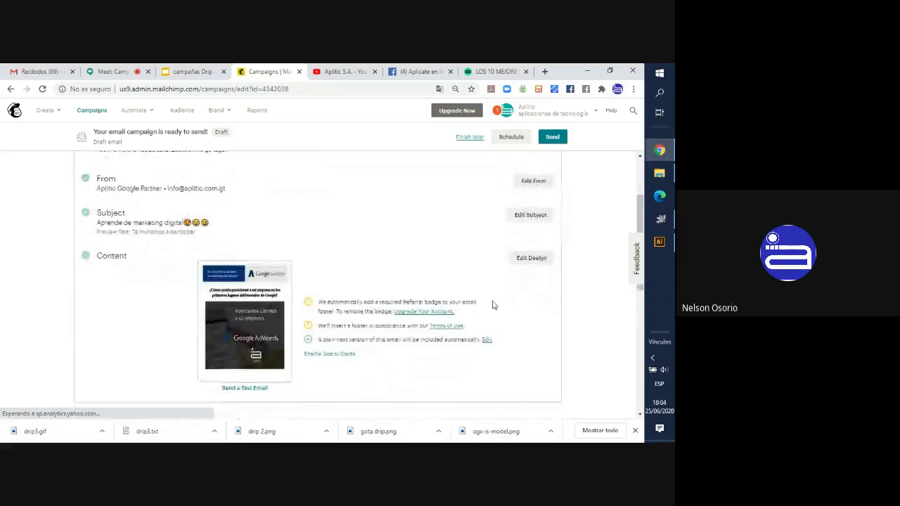
{"action": "left_click", "coordinate": [524, 250]}
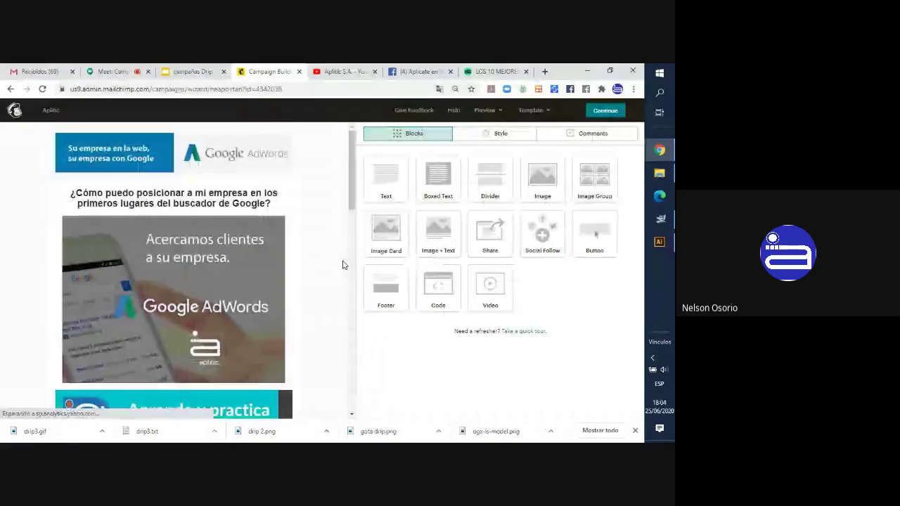
- Examine the email design from the Google AdWords header and Bootcamp image down to the two-column text and marketing digital button
{"action": "scroll", "coordinate": [342, 264], "scroll_direction": "down", "scroll_amount": 3}
{"action": "scroll", "coordinate": [341, 261], "scroll_direction": "up", "scroll_amount": 3}
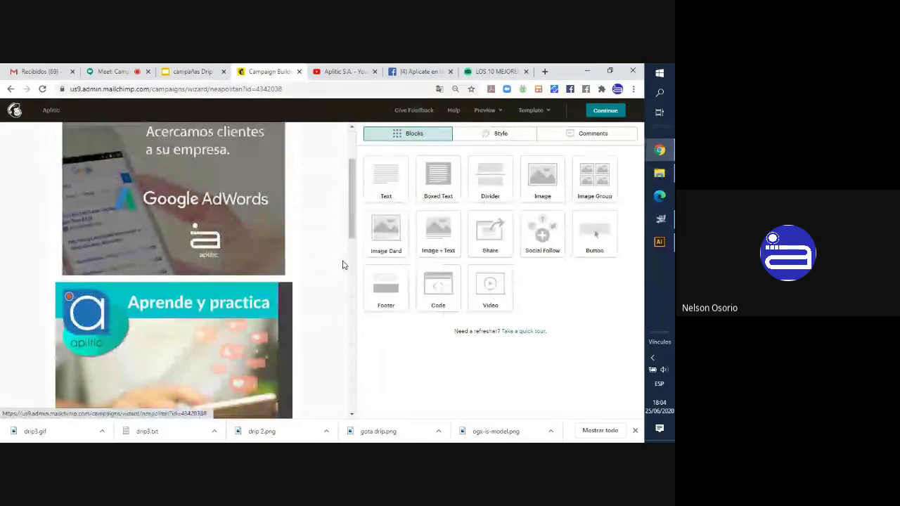
{"action": "scroll", "coordinate": [197, 302], "scroll_direction": "down", "scroll_amount": 1}
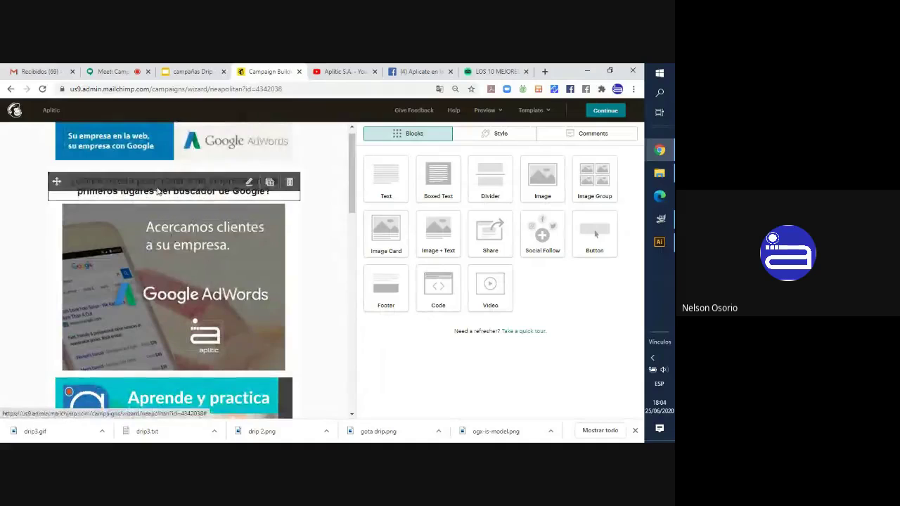
{"action": "scroll", "coordinate": [168, 299], "scroll_direction": "up", "scroll_amount": 1}
{"action": "scroll", "coordinate": [167, 297], "scroll_direction": "down", "scroll_amount": 3}
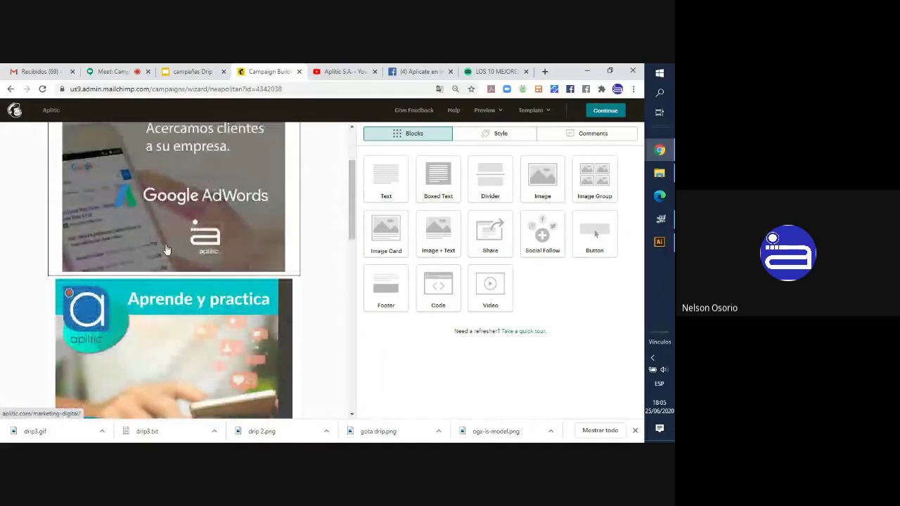
{"action": "scroll", "coordinate": [168, 252], "scroll_direction": "down", "scroll_amount": 3}
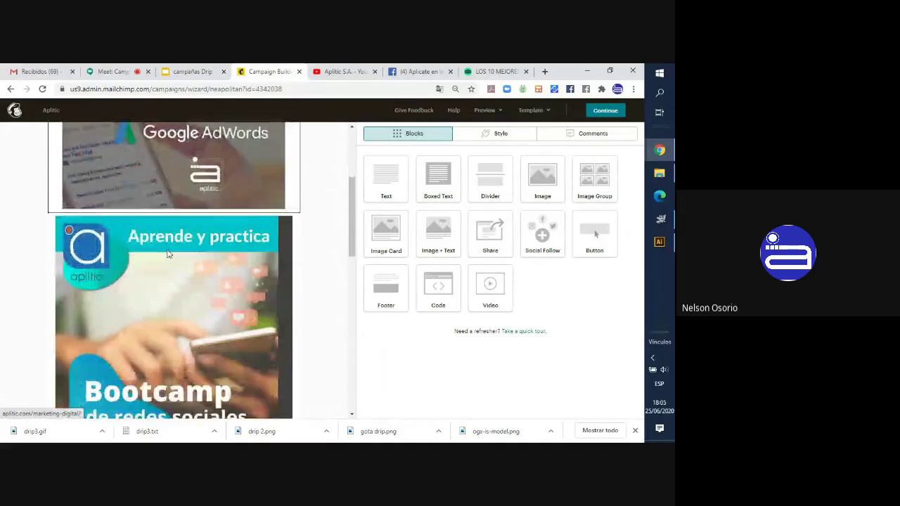
{"action": "scroll", "coordinate": [168, 253], "scroll_direction": "down", "scroll_amount": 4}
{"action": "scroll", "coordinate": [182, 351], "scroll_direction": "down", "scroll_amount": 15}
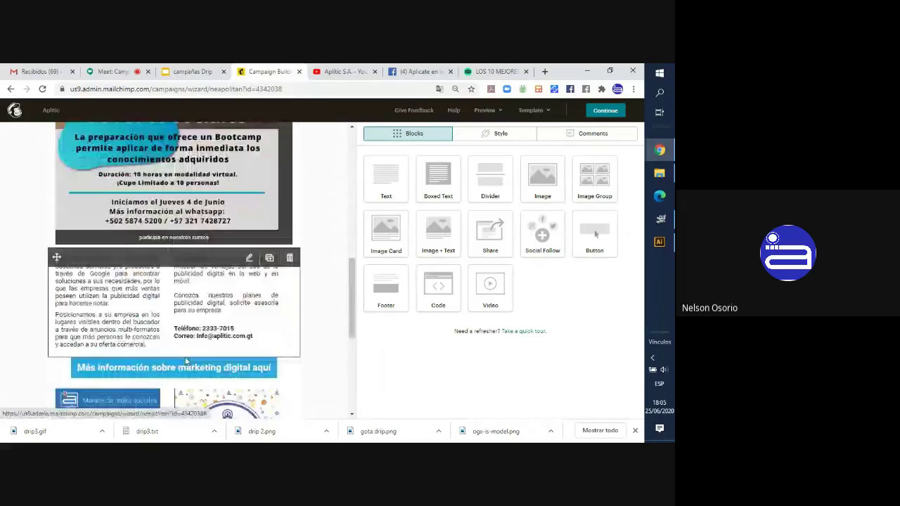
{"action": "scroll", "coordinate": [217, 364], "scroll_direction": "up", "scroll_amount": 20}
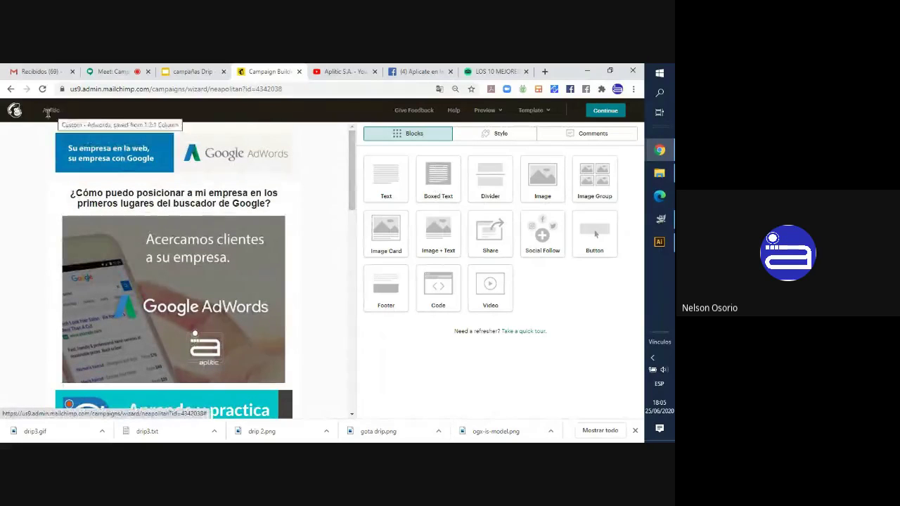
- Leave the email design for the campaign list, open the campaign reports and review the opens and clicks of the sent campaigns
{"action": "left_click", "coordinate": [15, 110]}
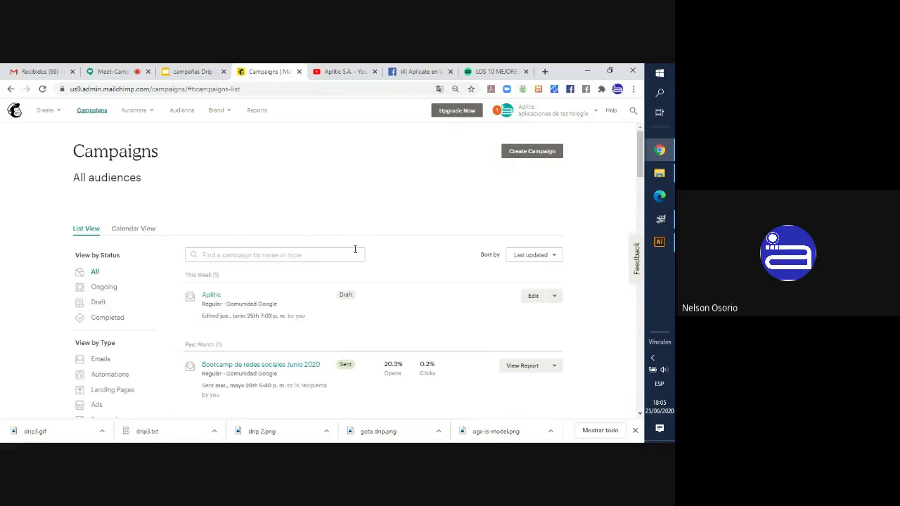
{"action": "left_click", "coordinate": [255, 113]}
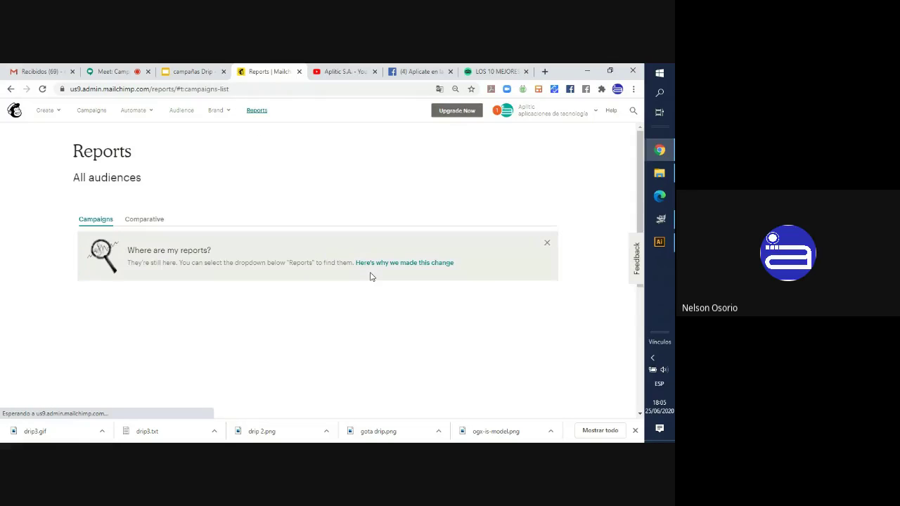
{"action": "scroll", "coordinate": [370, 276], "scroll_direction": "down", "scroll_amount": 3}
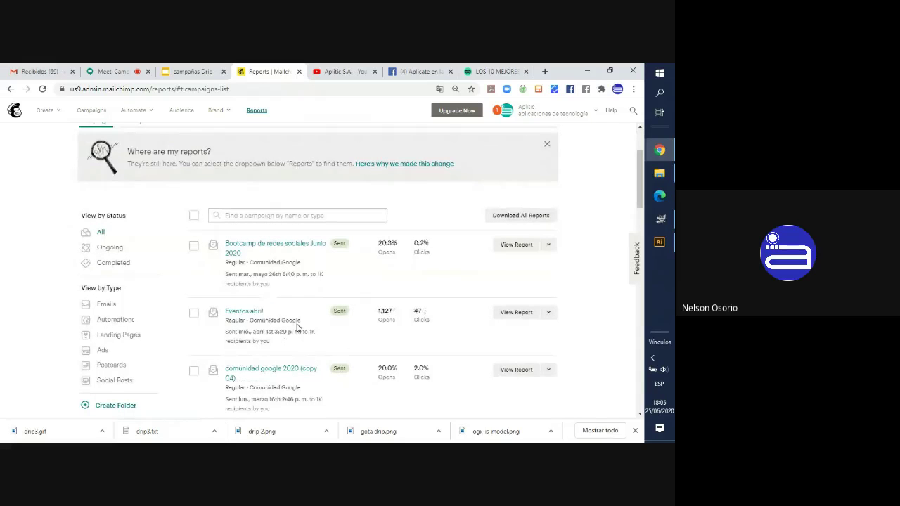
{"action": "scroll", "coordinate": [296, 328], "scroll_direction": "down", "scroll_amount": 2}
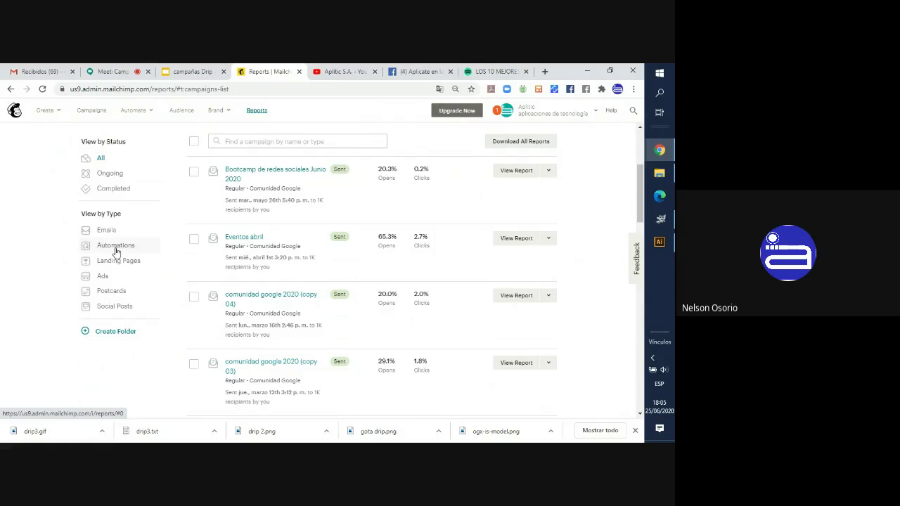
- Switch to the "campañas Drip" presentation in Google Slides and open slide 12, "Tipos de campaña"
{"action": "left_click", "coordinate": [181, 72]}
{"action": "scroll", "coordinate": [93, 284], "scroll_direction": "down", "scroll_amount": 2}
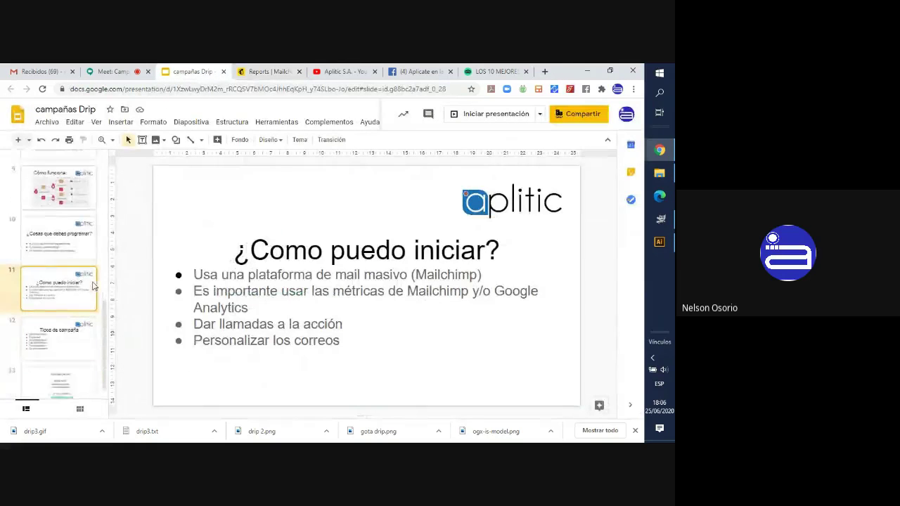
{"action": "scroll", "coordinate": [92, 285], "scroll_direction": "down", "scroll_amount": 2}
{"action": "left_click", "coordinate": [82, 310]}
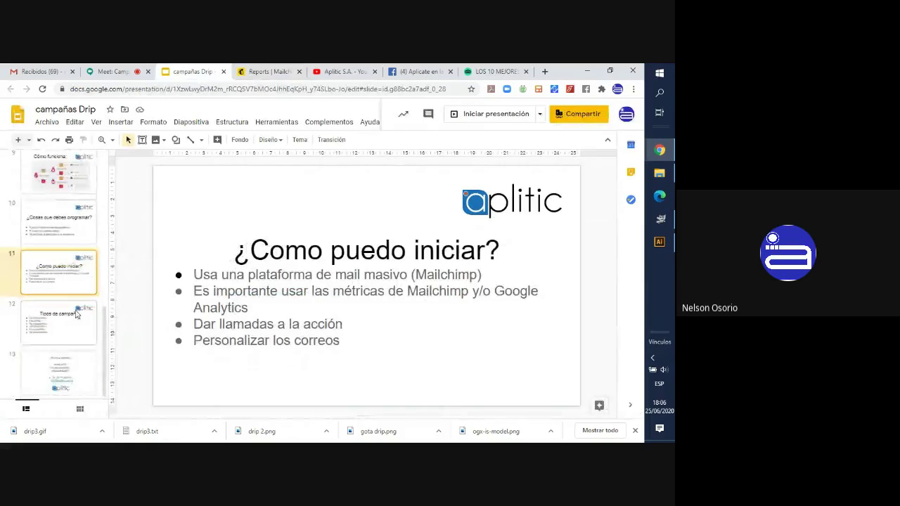